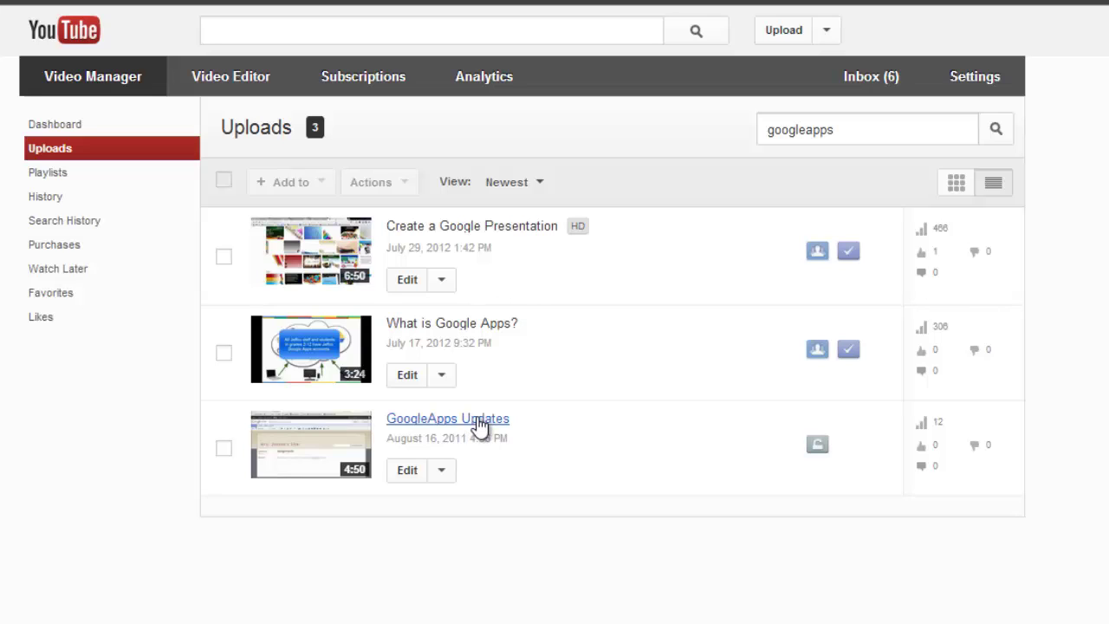
Open the GoogleApps Updates video, pause its playback and bring up its annotations editor
{"action": "left_click", "coordinate": [479, 423]}
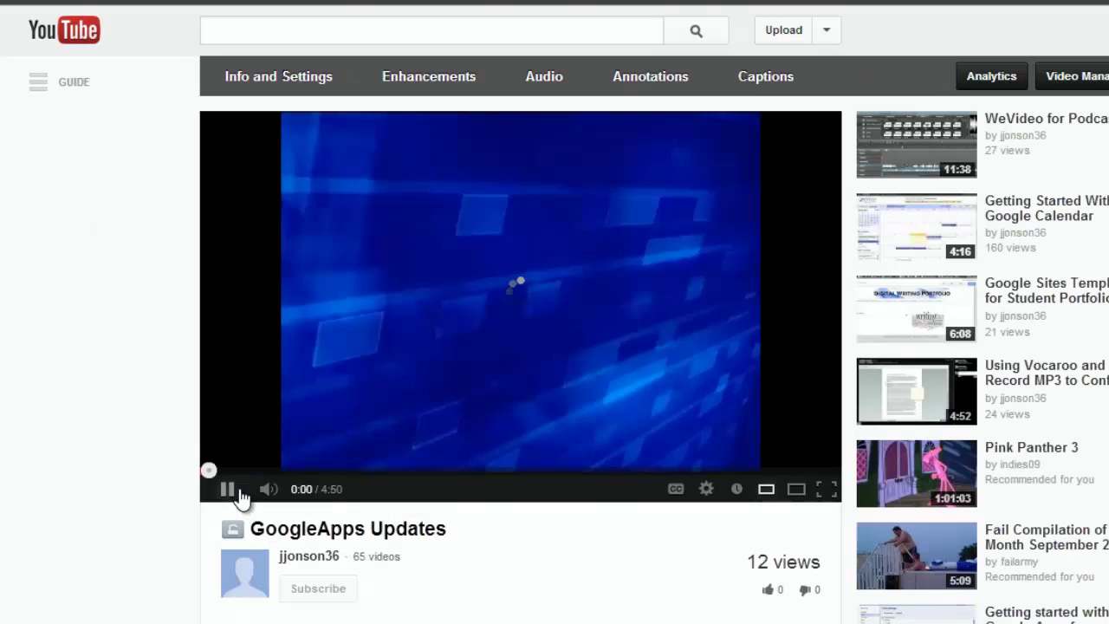
{"action": "left_click", "coordinate": [386, 317]}
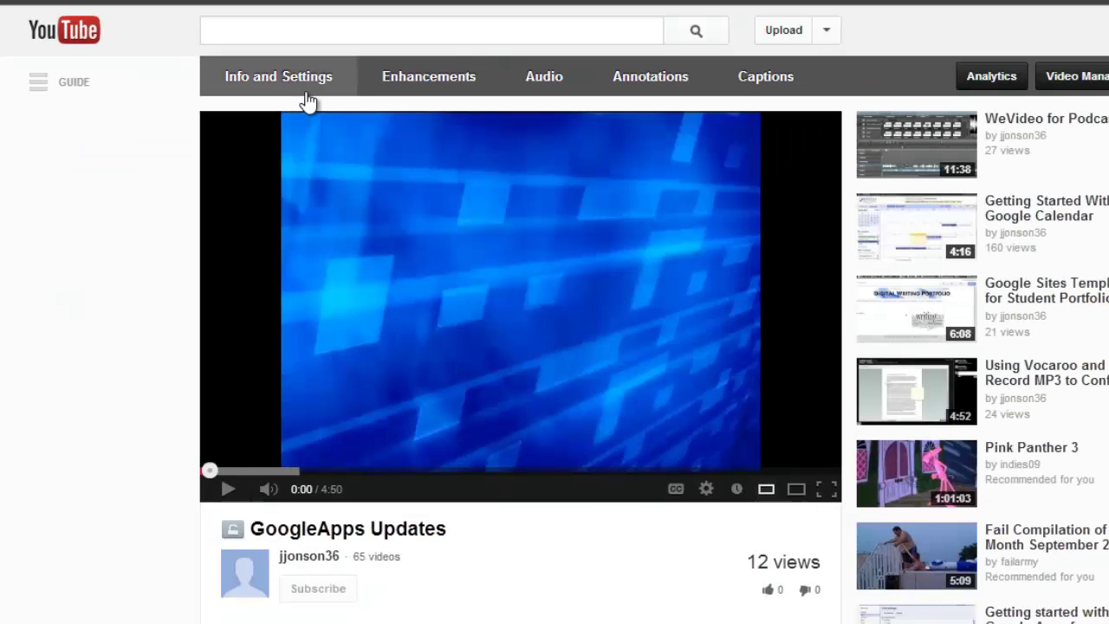
{"action": "left_click", "coordinate": [645, 94]}
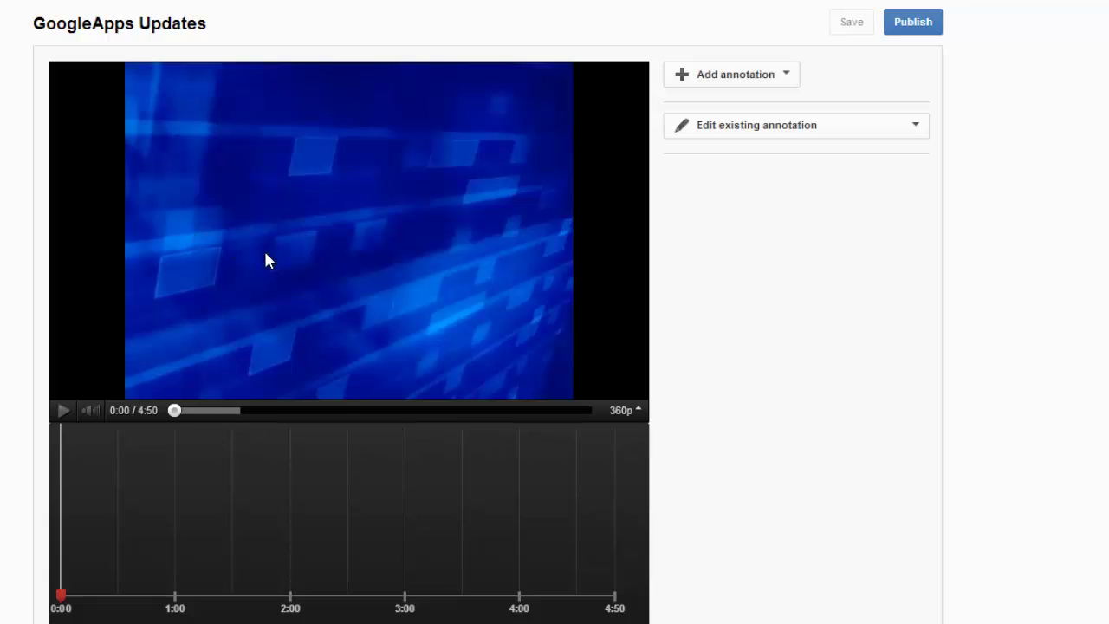
Add a speech bubble annotation at 0:00:08.5 in the video and set its end time to 0:00:15.5
{"action": "left_click", "coordinate": [177, 413]}
{"action": "left_click_drag", "start_coordinate": [177, 412], "coordinate": [192, 421]}
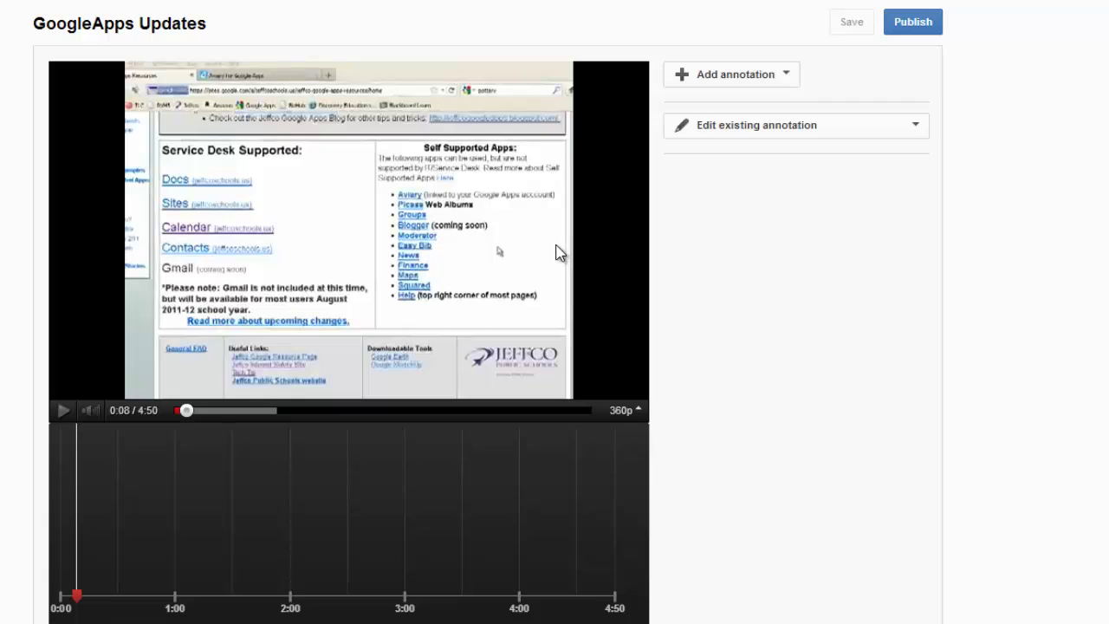
{"action": "left_click", "coordinate": [729, 85]}
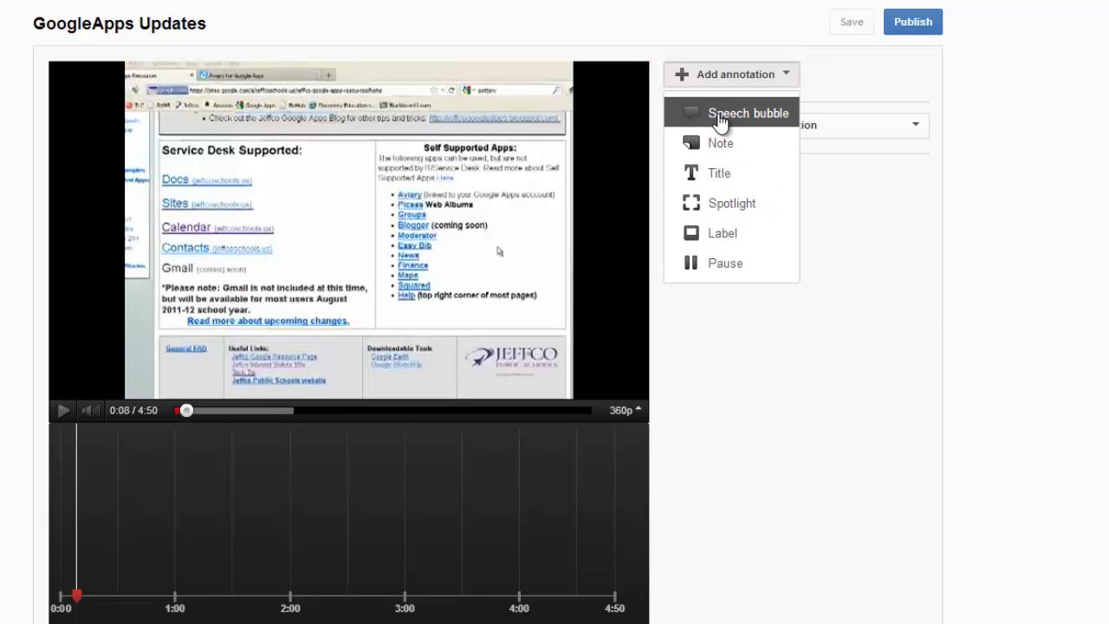
{"action": "left_click", "coordinate": [718, 117]}
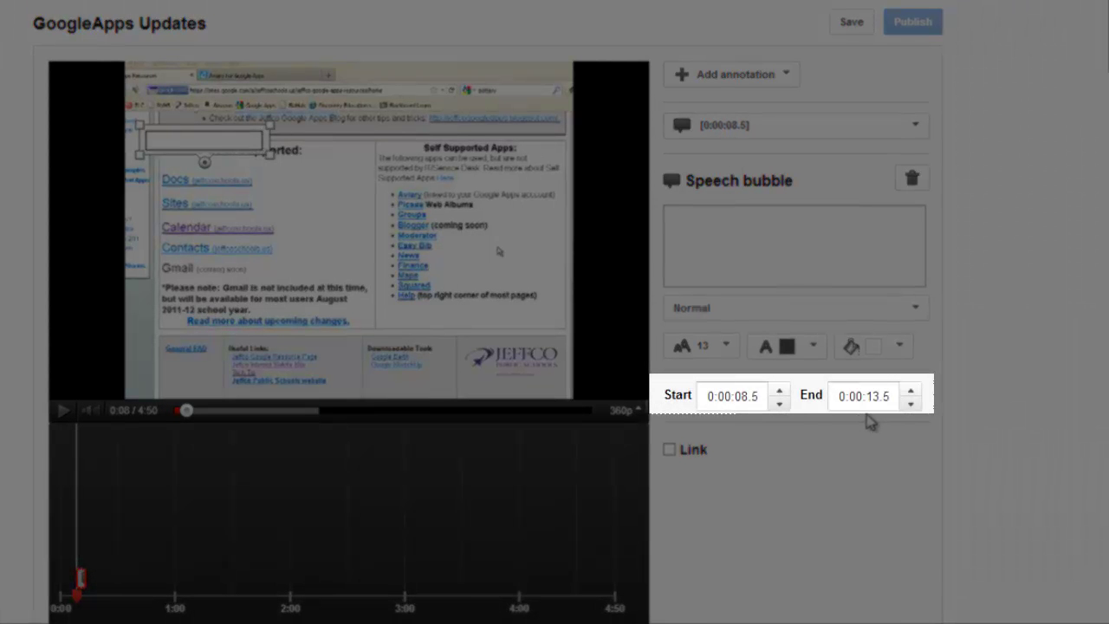
{"action": "double_click", "coordinate": [872, 396]}
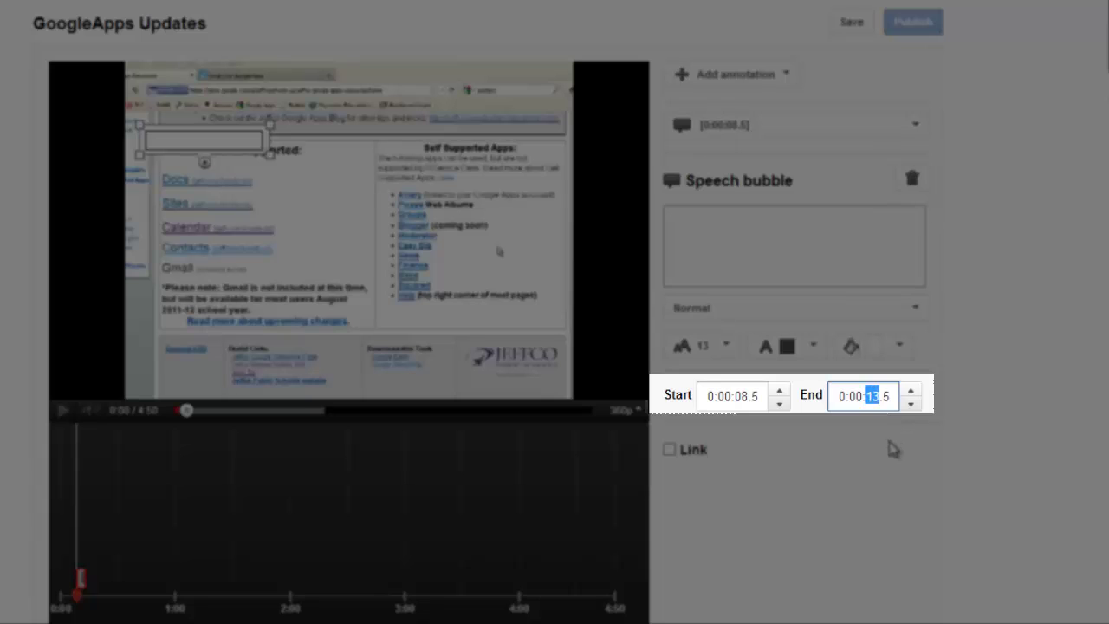
{"action": "type", "text": "15"}
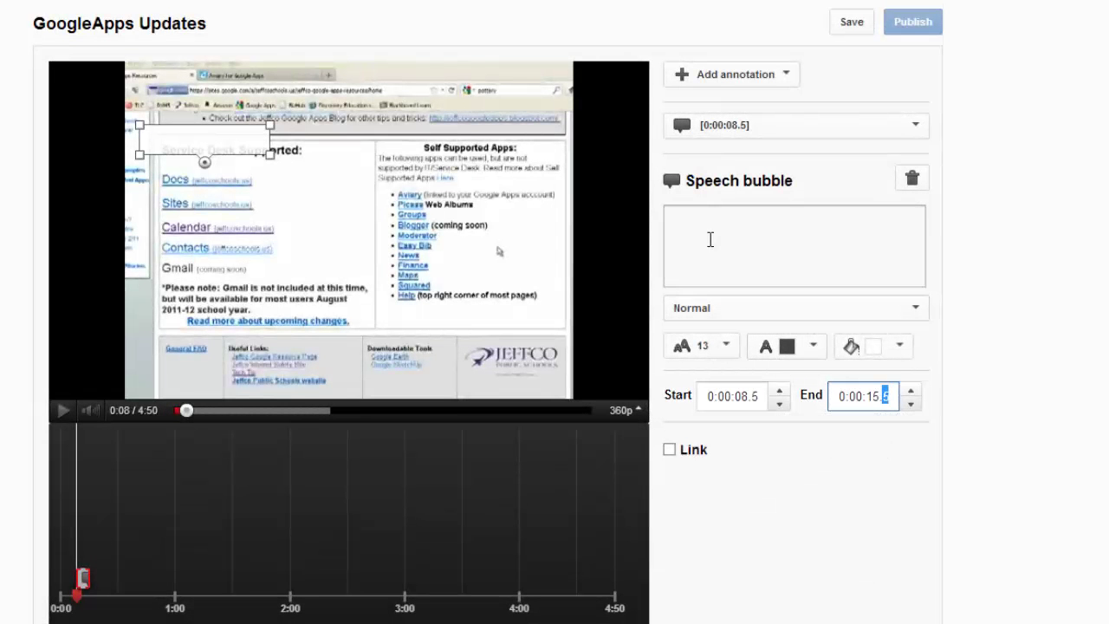
Enter "Aviary is no longer available." as the speech bubble's text and enlarge the bubble over the video
{"action": "left_click", "coordinate": [711, 239]}
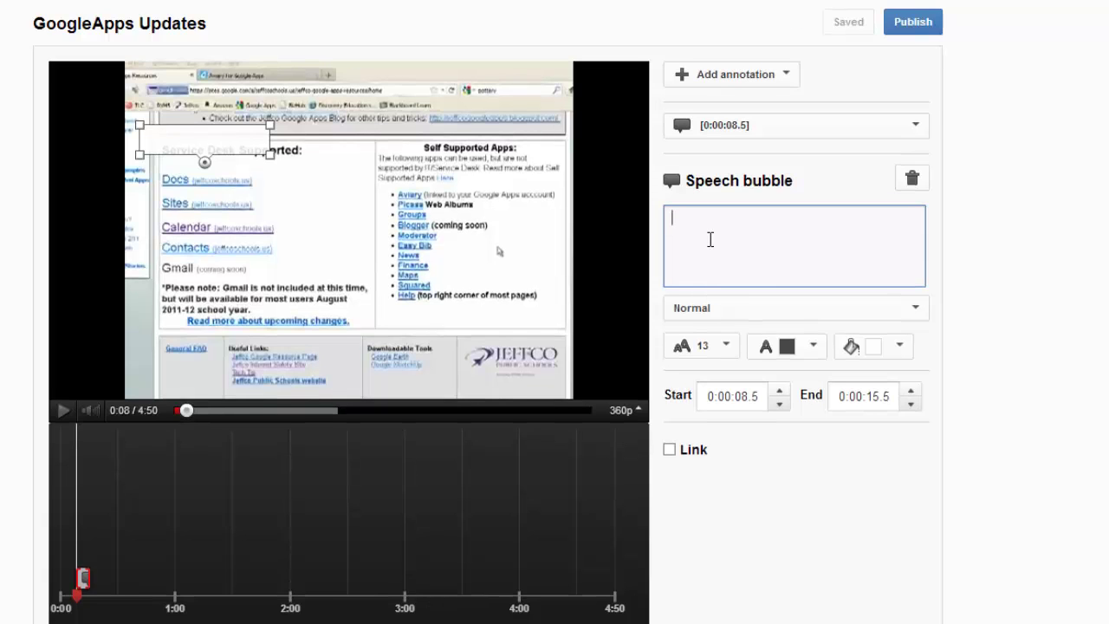
{"action": "type", "text": "Aviary is no longer available."}
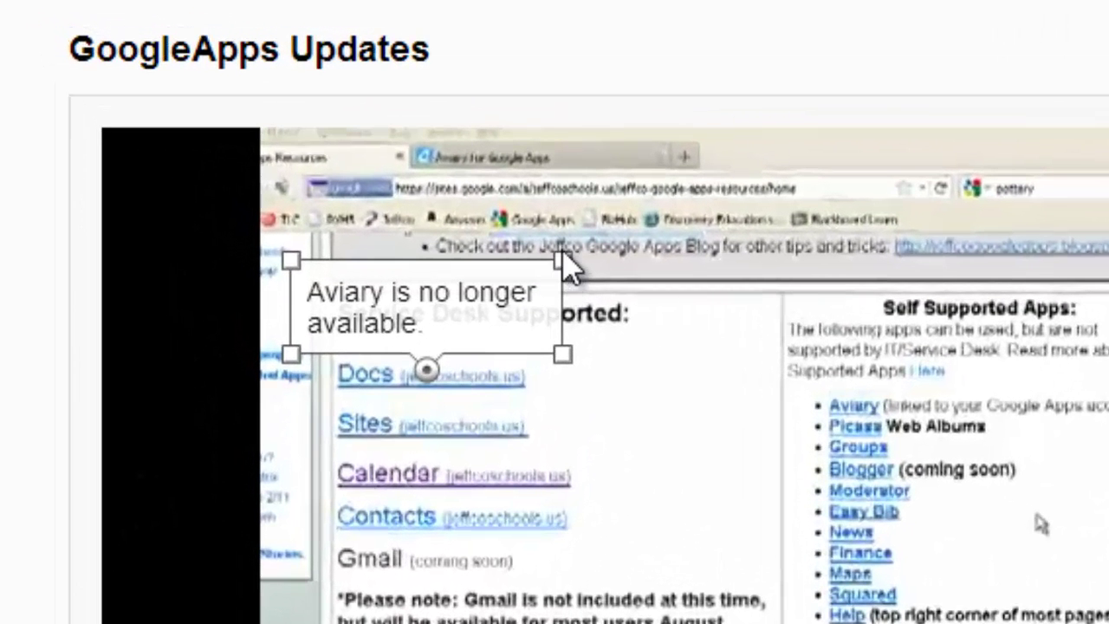
{"action": "mouse_move", "coordinate": [563, 259]}
{"action": "left_mouse_down"}
{"action": "mouse_move", "coordinate": [596, 221]}
{"action": "mouse_move", "coordinate": [602, 178]}
{"action": "left_mouse_up"}
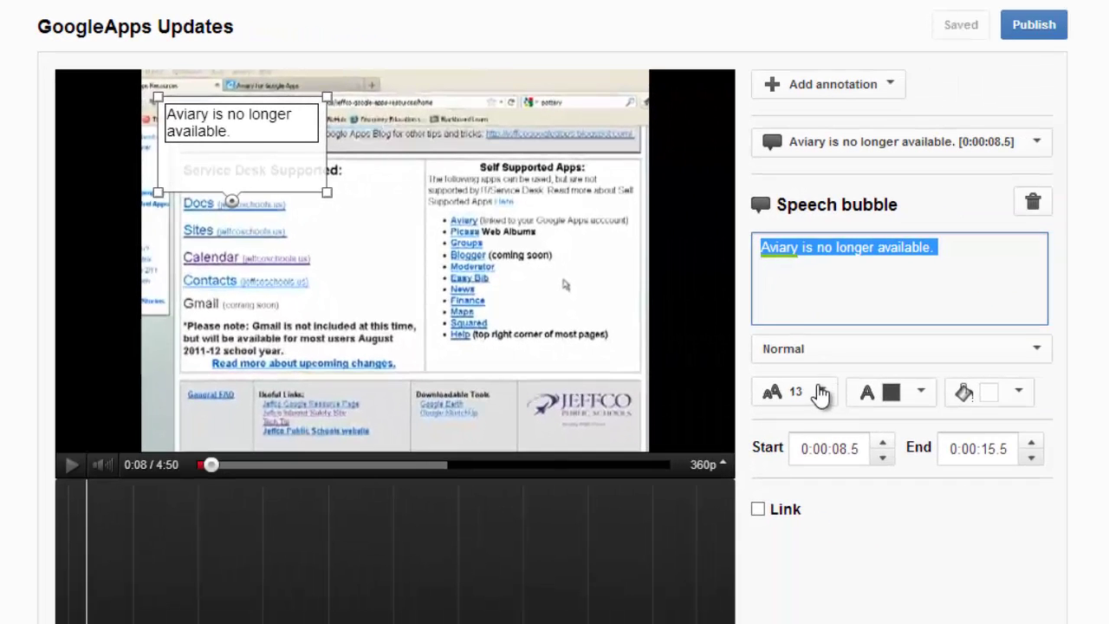
Set the speech bubble's font size to 28 and its background to yellow, and save the annotations
{"action": "left_click", "coordinate": [814, 392]}
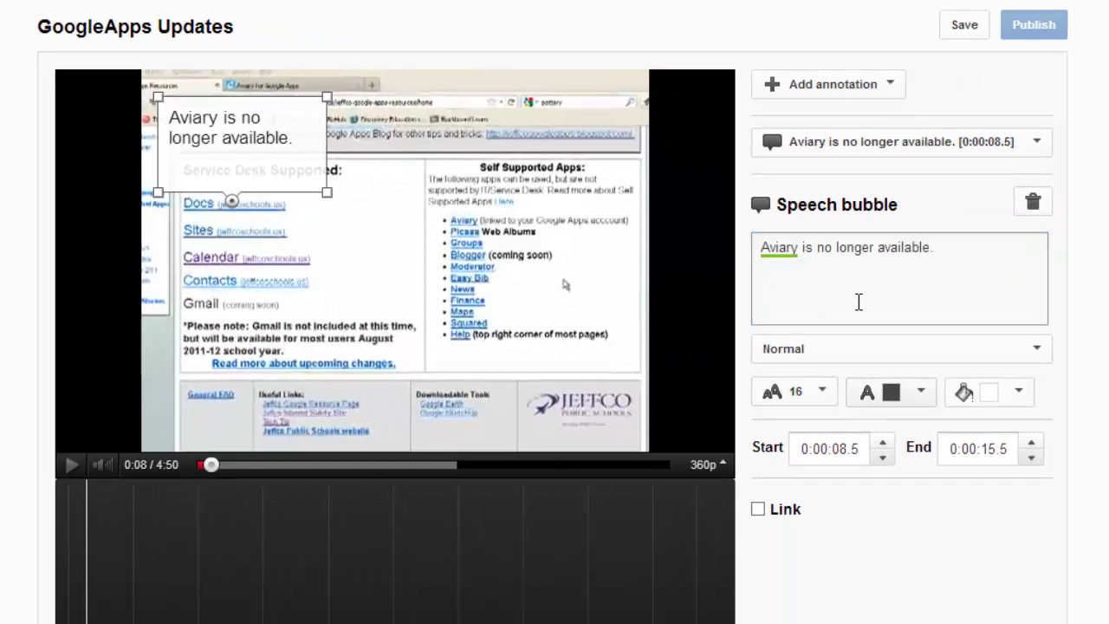
{"action": "key", "text": "Down"}
{"action": "left_click", "coordinate": [921, 394]}
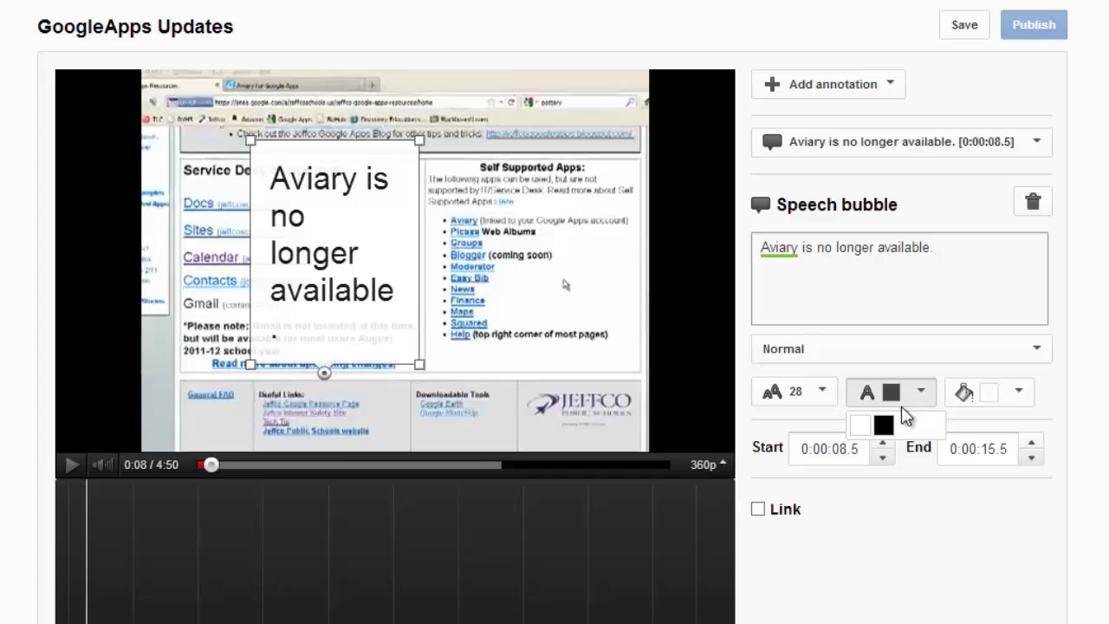
{"action": "left_click", "coordinate": [1020, 395]}
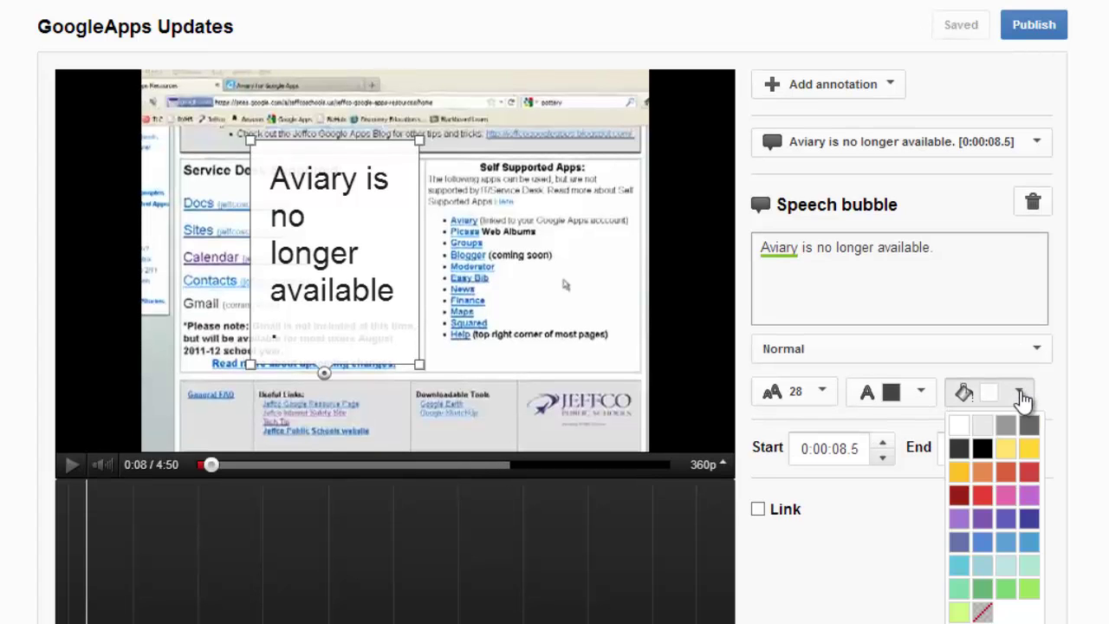
{"action": "left_click", "coordinate": [1029, 449]}
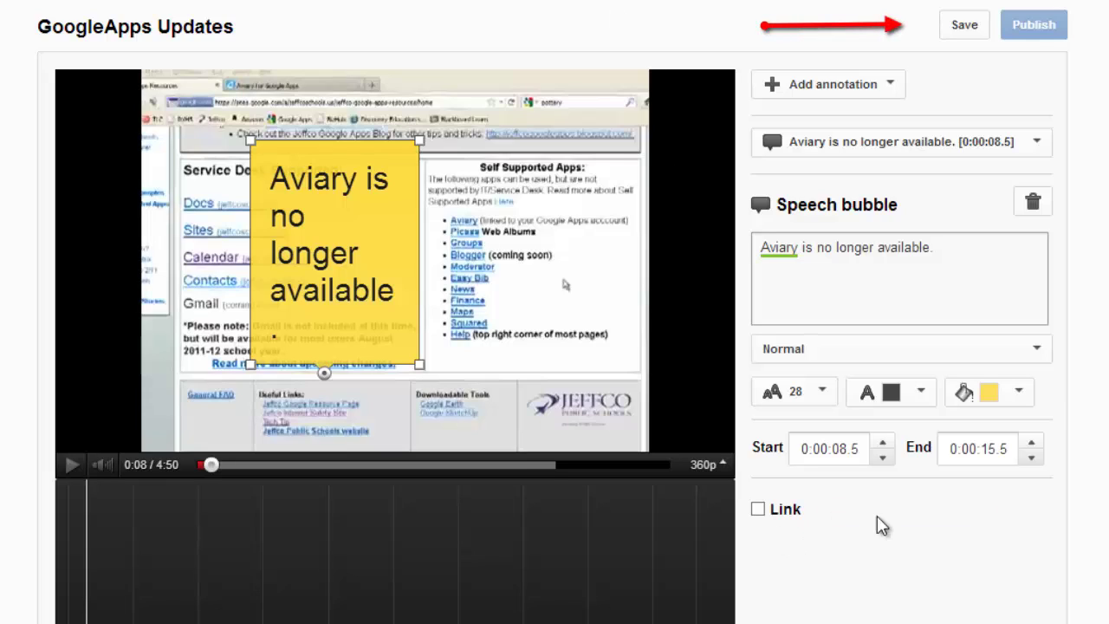
{"action": "left_click", "coordinate": [965, 35]}
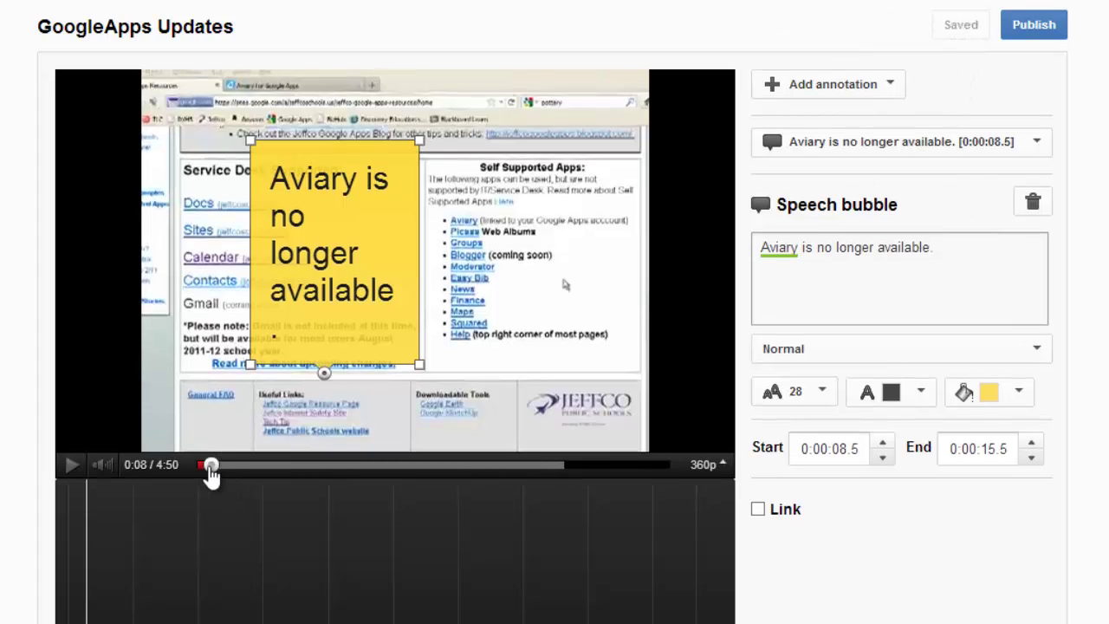
Add a note at 1:41 reading "For a full Blogger tutorial, click here." and place it beside the Band-Aid picture
{"action": "left_click_drag", "start_coordinate": [212, 465], "coordinate": [362, 468]}
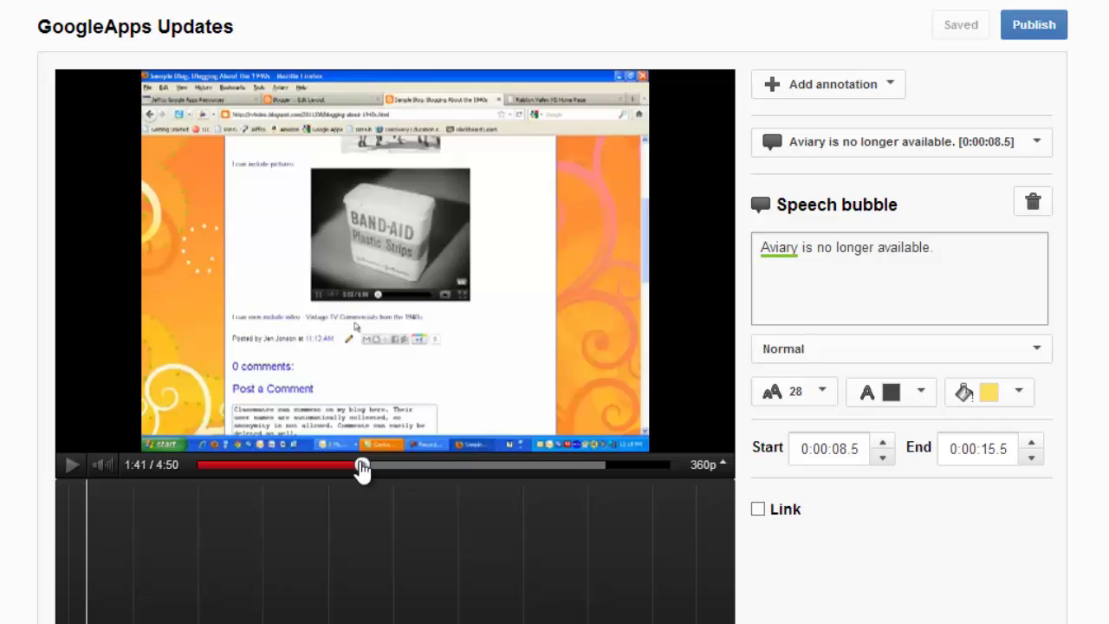
{"action": "left_click", "coordinate": [867, 95]}
{"action": "left_click", "coordinate": [836, 164]}
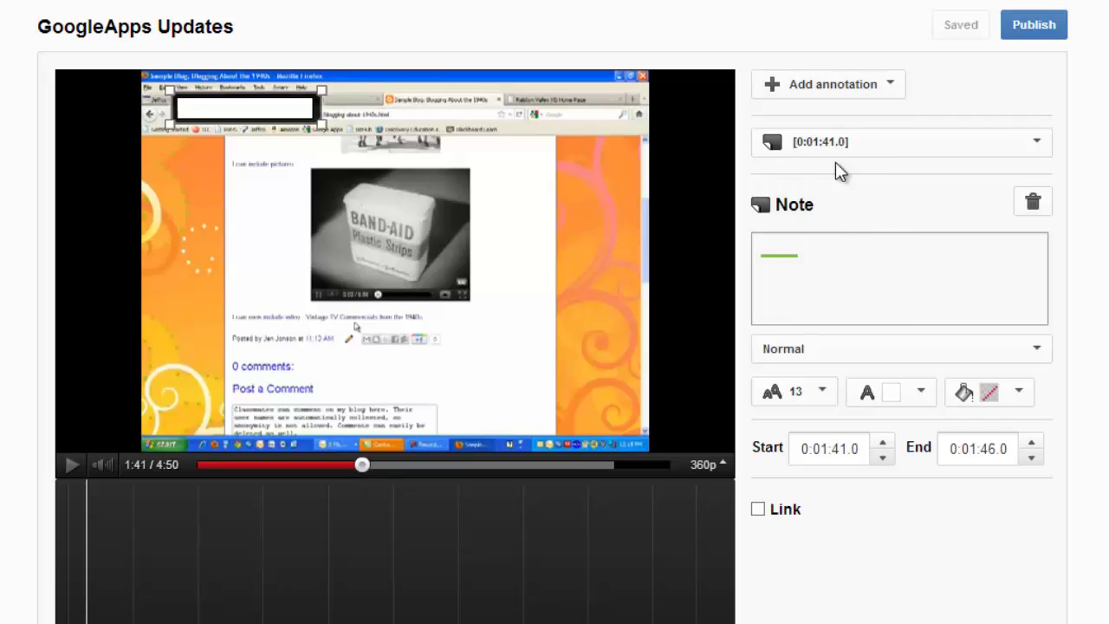
{"action": "left_click", "coordinate": [798, 293]}
{"action": "type", "text": "For a full Blogger tutorial, click here."}
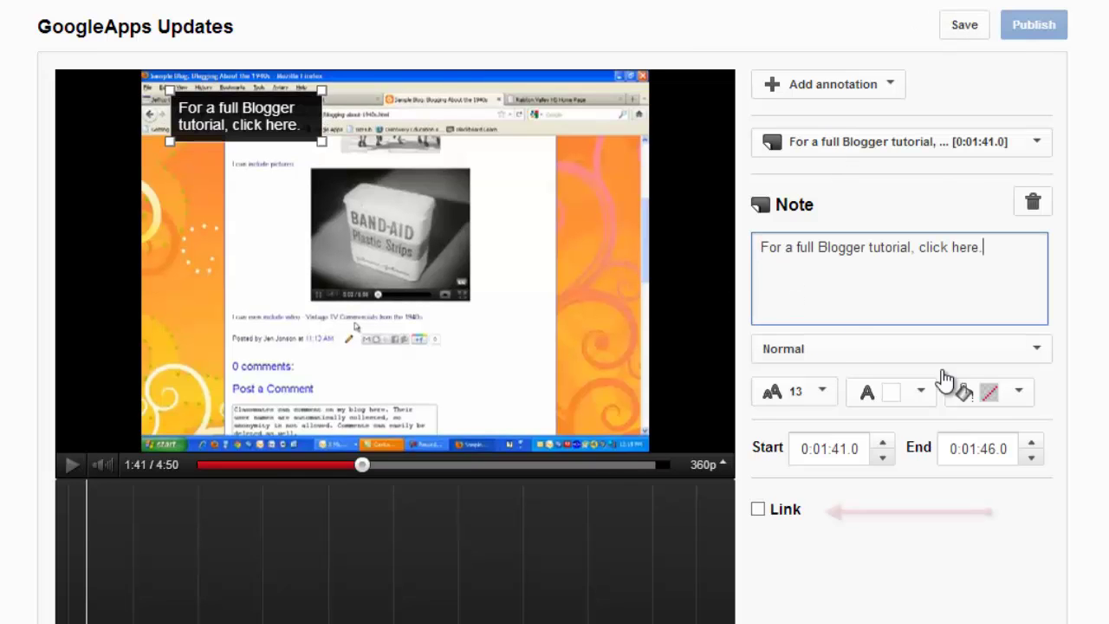
{"action": "left_click_drag", "start_coordinate": [278, 117], "coordinate": [265, 230]}
{"action": "left_click", "coordinate": [757, 510]}
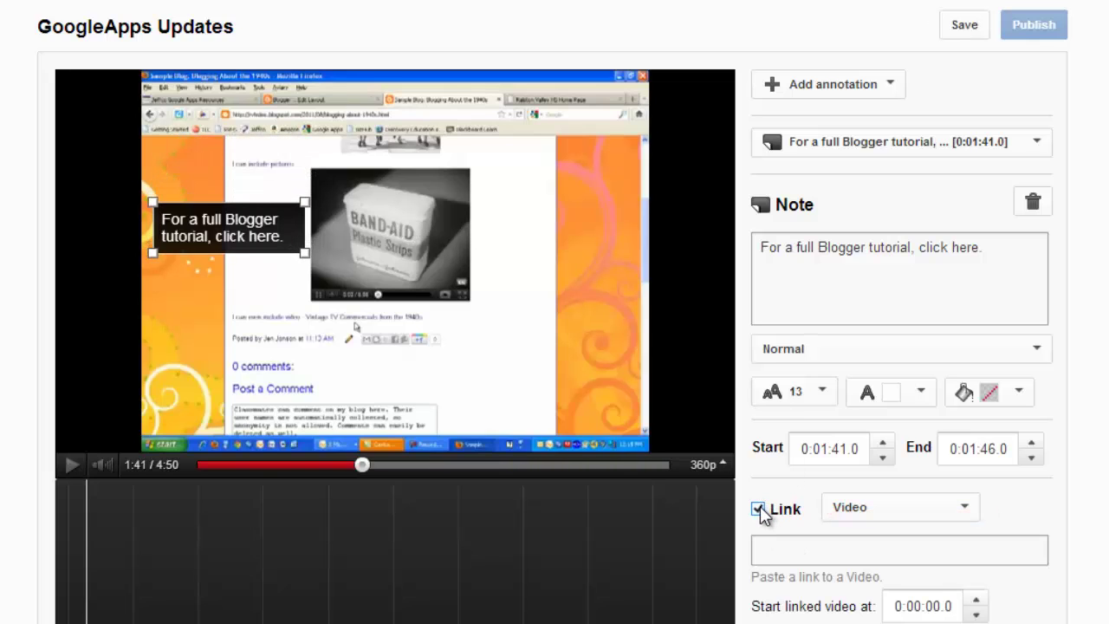
{"action": "left_click", "coordinate": [767, 549]}
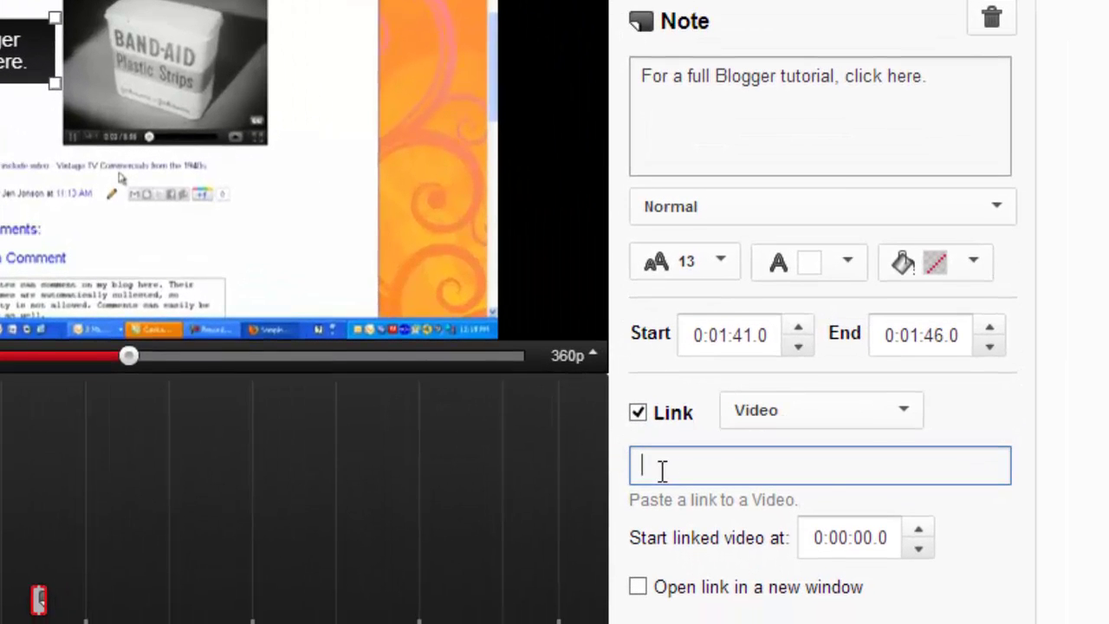
{"action": "right_click", "coordinate": [661, 468]}
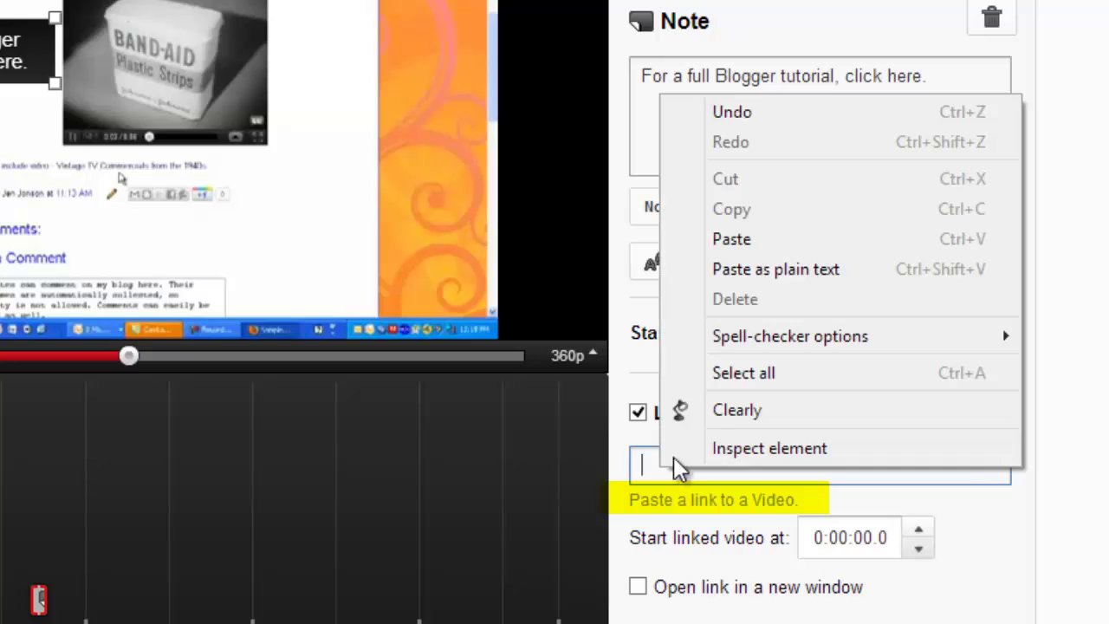
{"action": "left_click", "coordinate": [744, 239]}
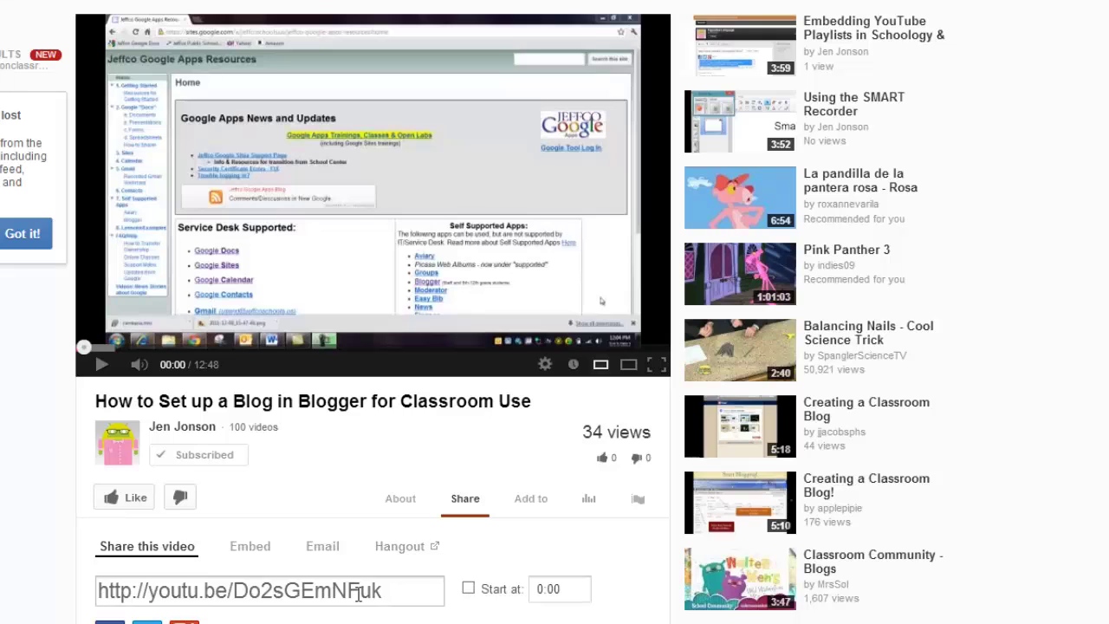
{"action": "left_click", "coordinate": [357, 593]}
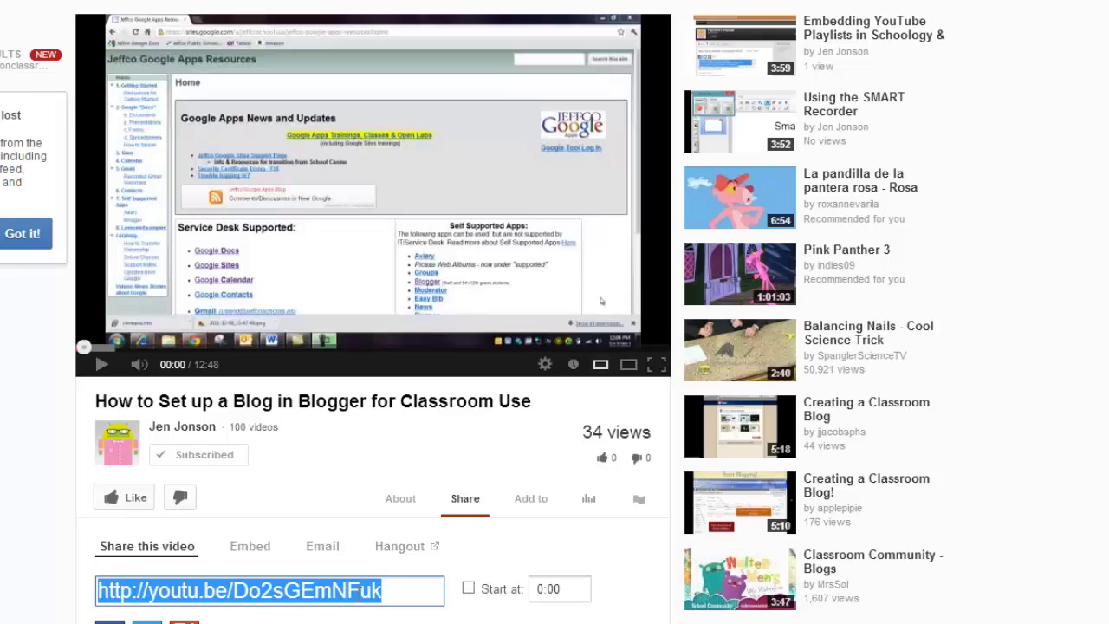
{"action": "right_click", "coordinate": [357, 594]}
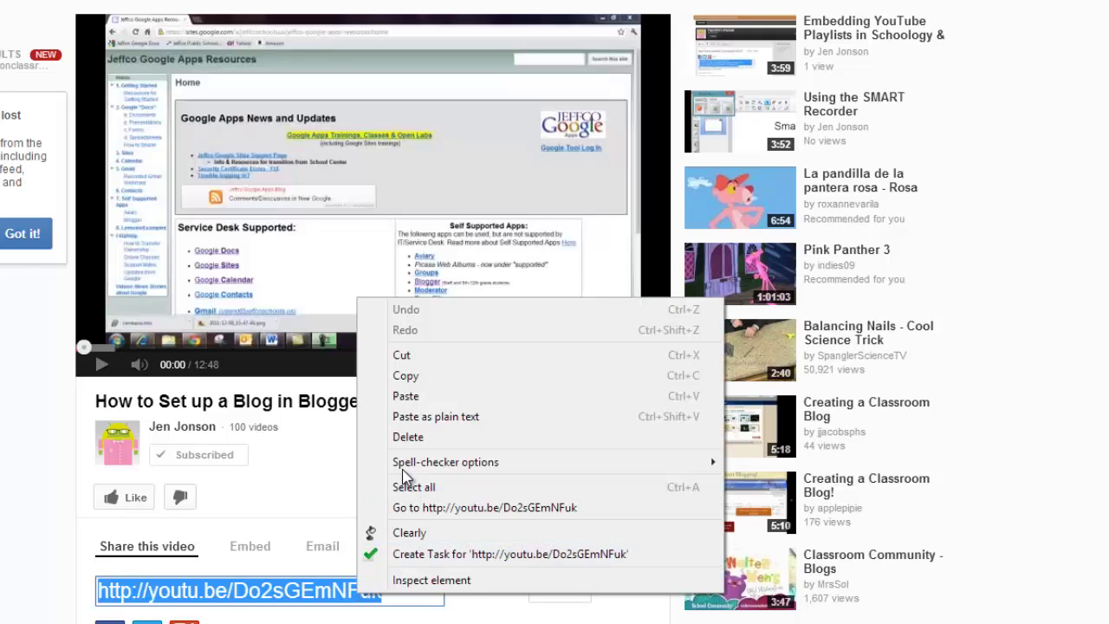
{"action": "left_click", "coordinate": [405, 376]}
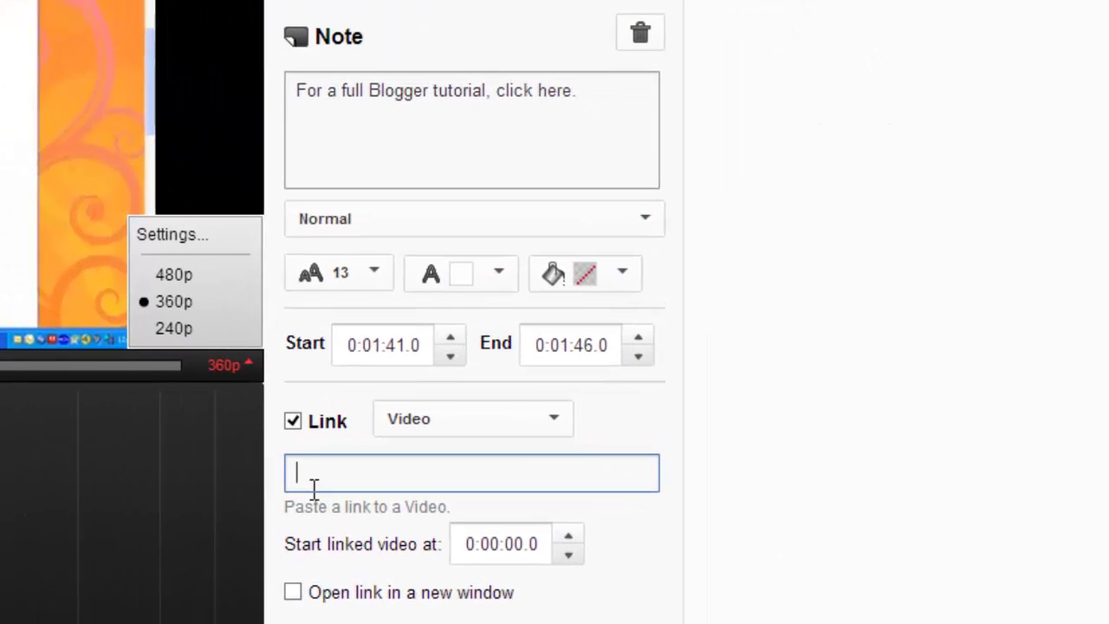
{"action": "right_click", "coordinate": [314, 474]}
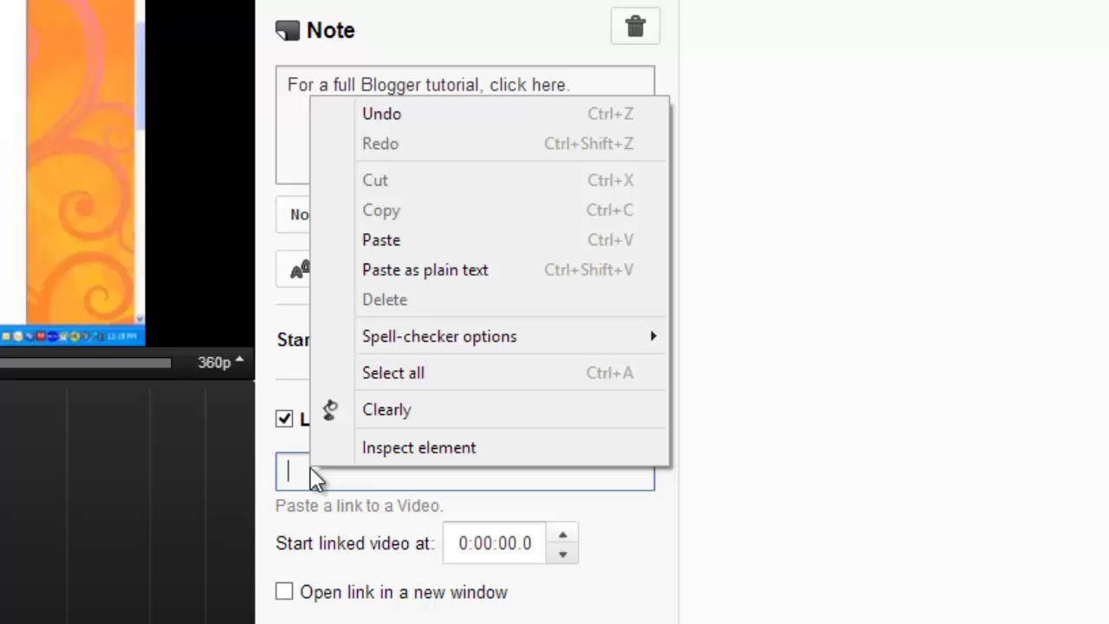
{"action": "left_click", "coordinate": [383, 240]}
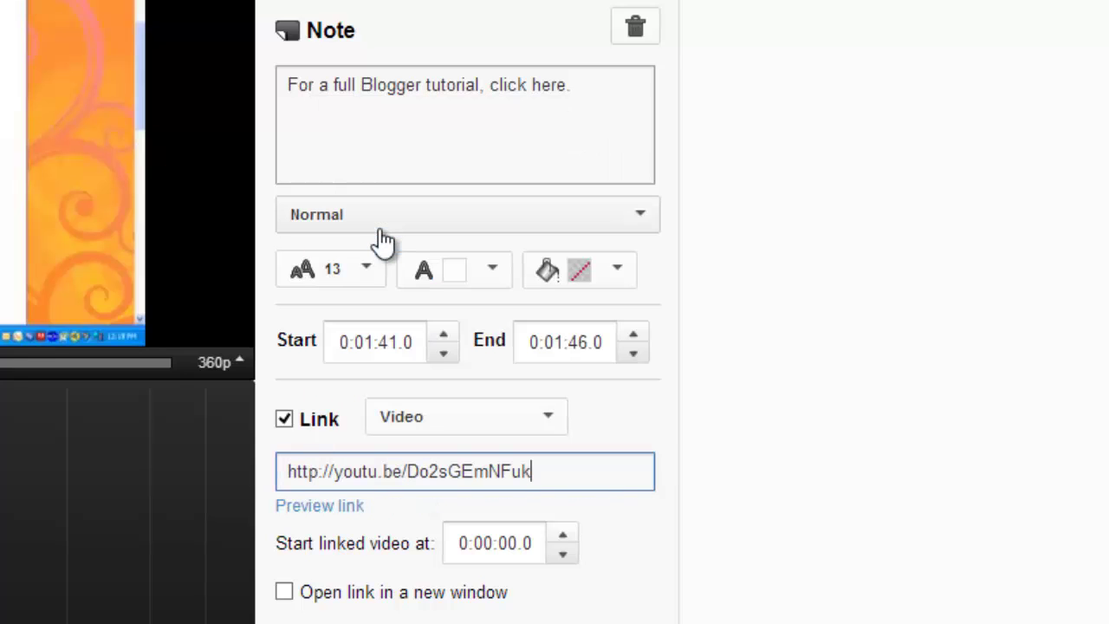
Set the linked video to start at 0:30:00.0 and open in a new window, and save the annotations
{"action": "left_click", "coordinate": [486, 540]}
{"action": "type", "text": "30"}
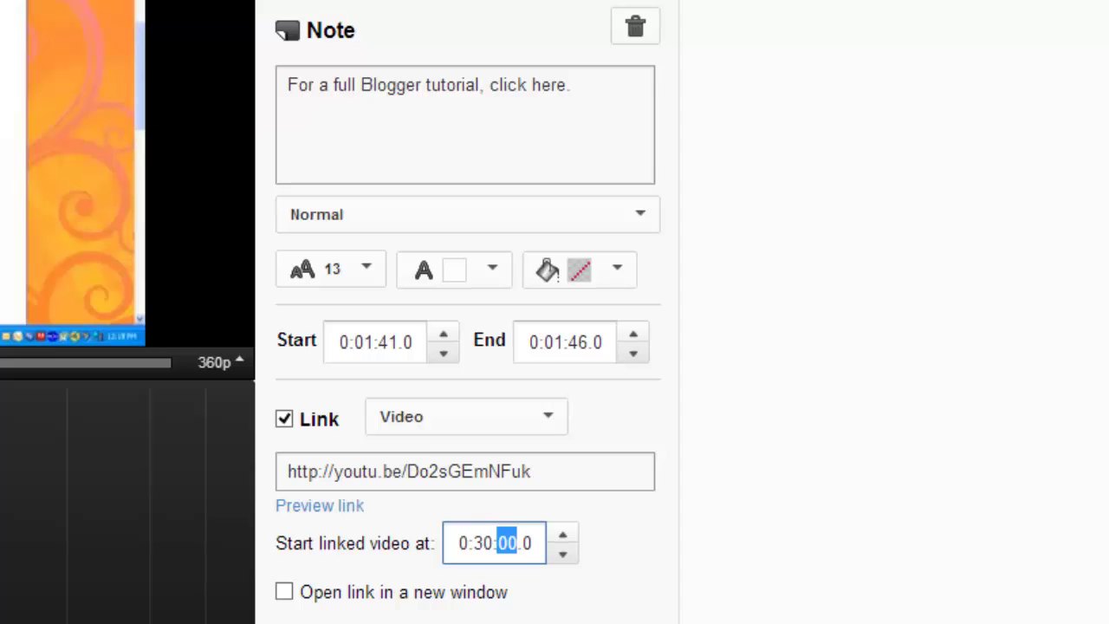
{"action": "left_click", "coordinate": [284, 592]}
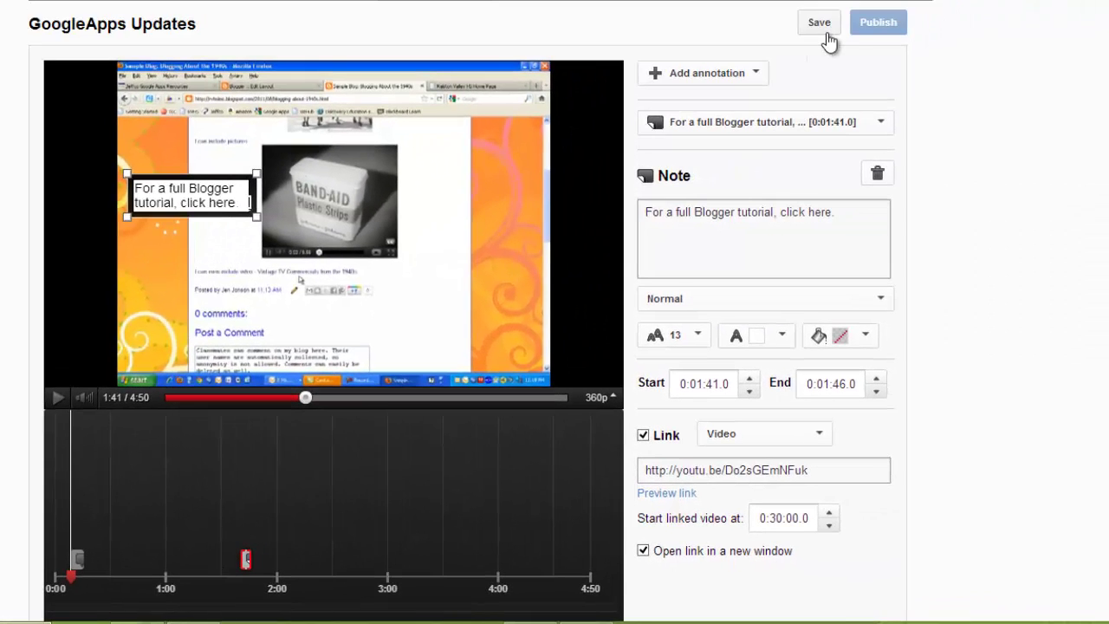
{"action": "left_click", "coordinate": [820, 24]}
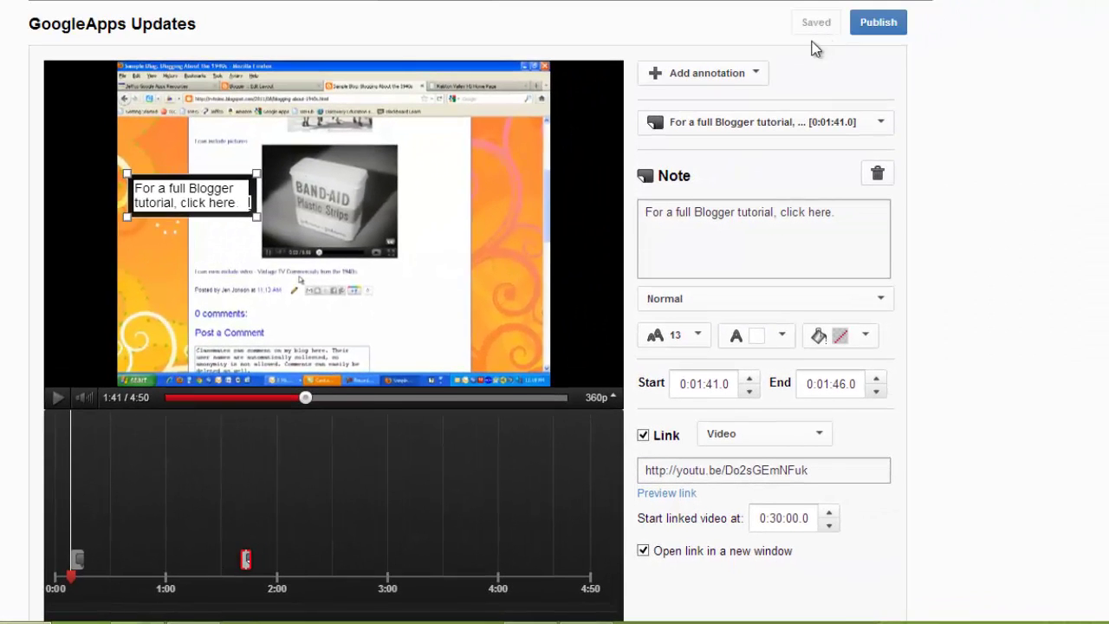
Add a pause annotation at 0:02:49.6 in the video with a duration of 15 seconds
{"action": "left_click_drag", "start_coordinate": [306, 399], "coordinate": [400, 398]}
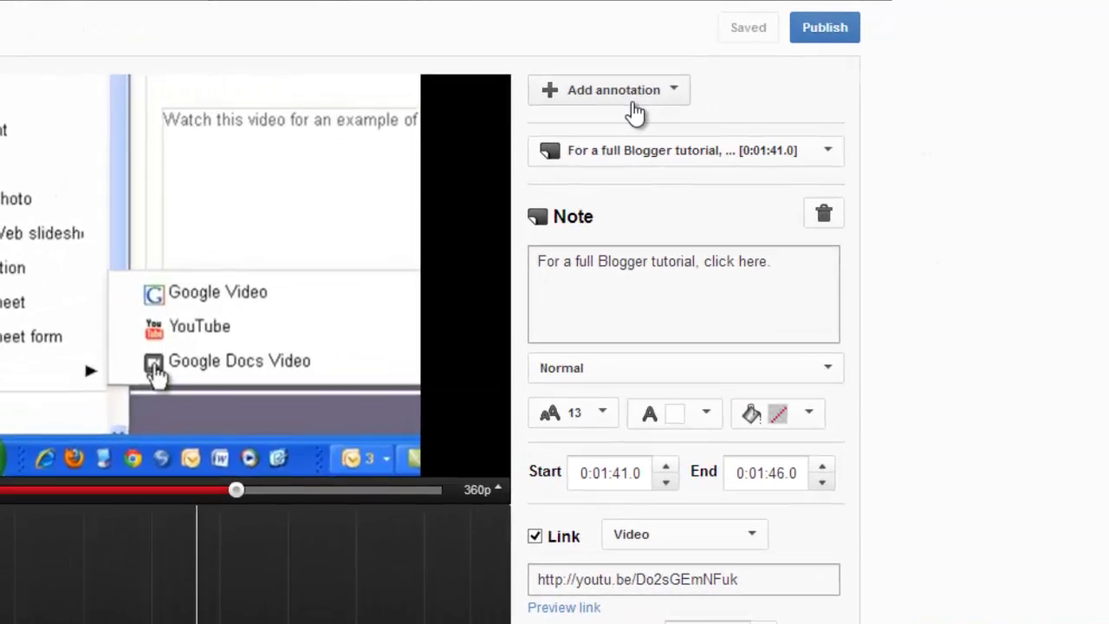
{"action": "left_click", "coordinate": [627, 104]}
{"action": "left_click", "coordinate": [598, 327]}
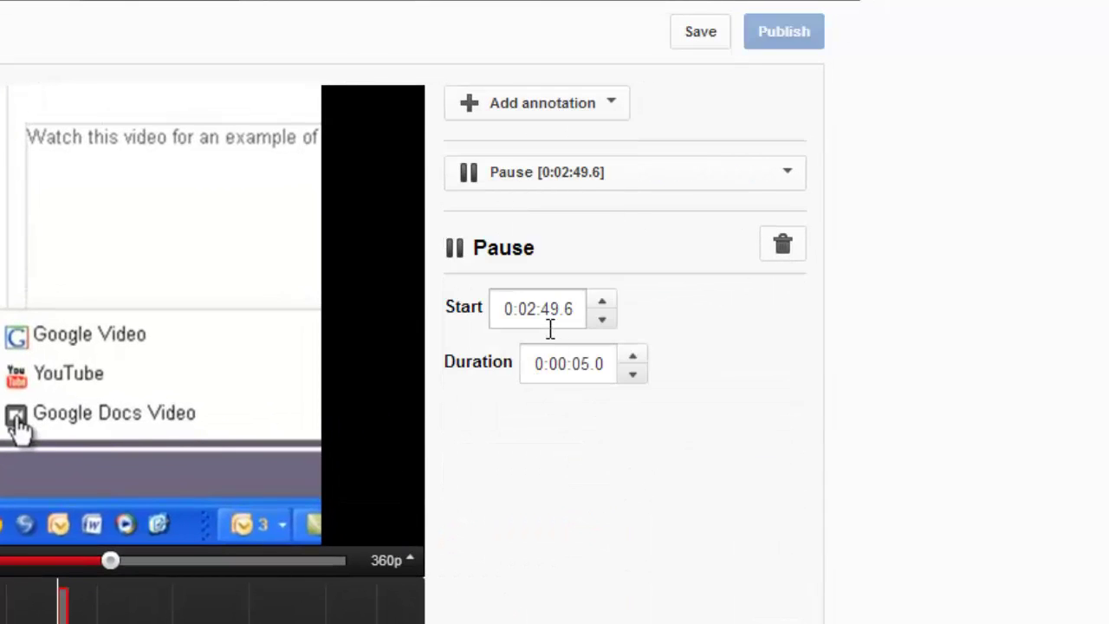
{"action": "double_click", "coordinate": [582, 364]}
{"action": "type", "text": "10"}
{"action": "double_click", "coordinate": [588, 366]}
{"action": "type", "text": "15"}
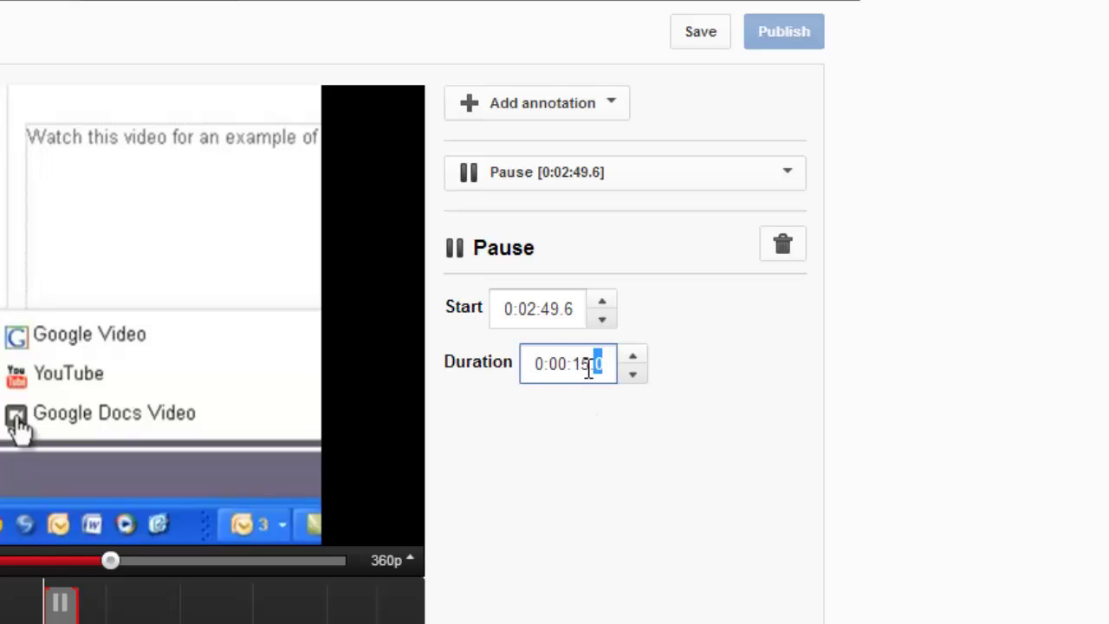
Add a speech bubble at 0:02:49.6 reading "Hovee over the correct tool option." and set its end to 0:03:04.6
{"action": "left_click", "coordinate": [495, 107]}
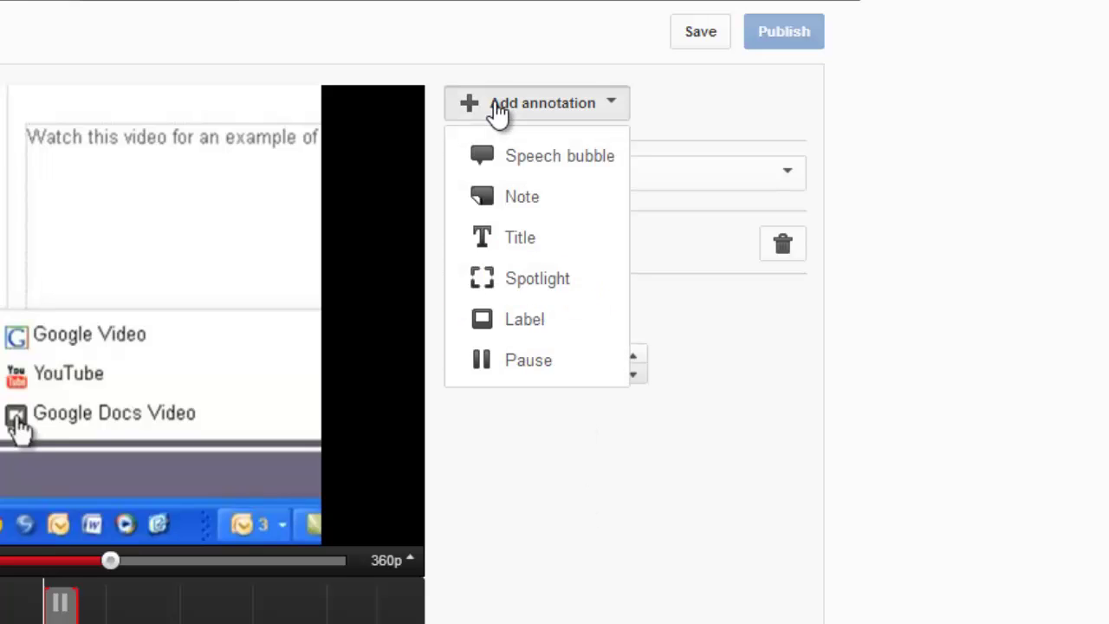
{"action": "left_click", "coordinate": [497, 159]}
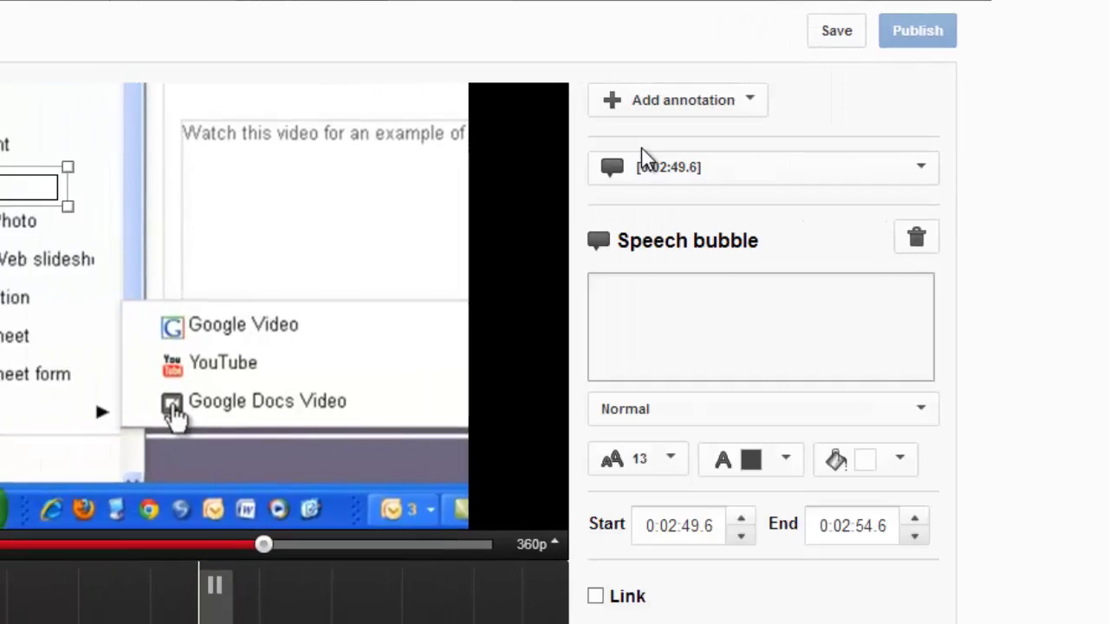
{"action": "left_click", "coordinate": [653, 320]}
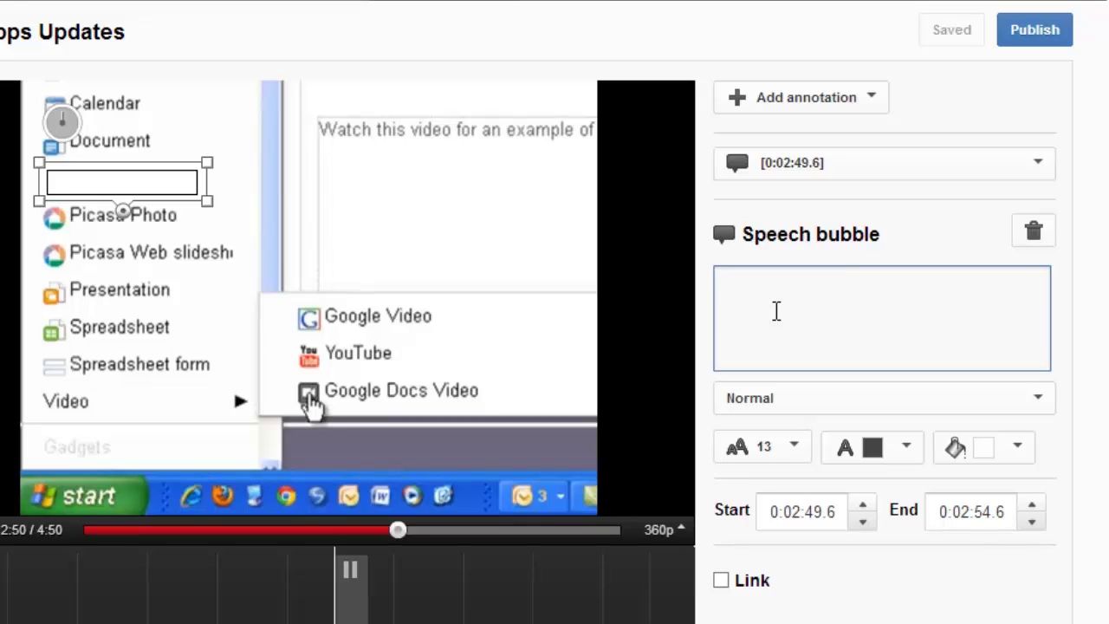
{"action": "type", "text": "Hovee over the correct tool option."}
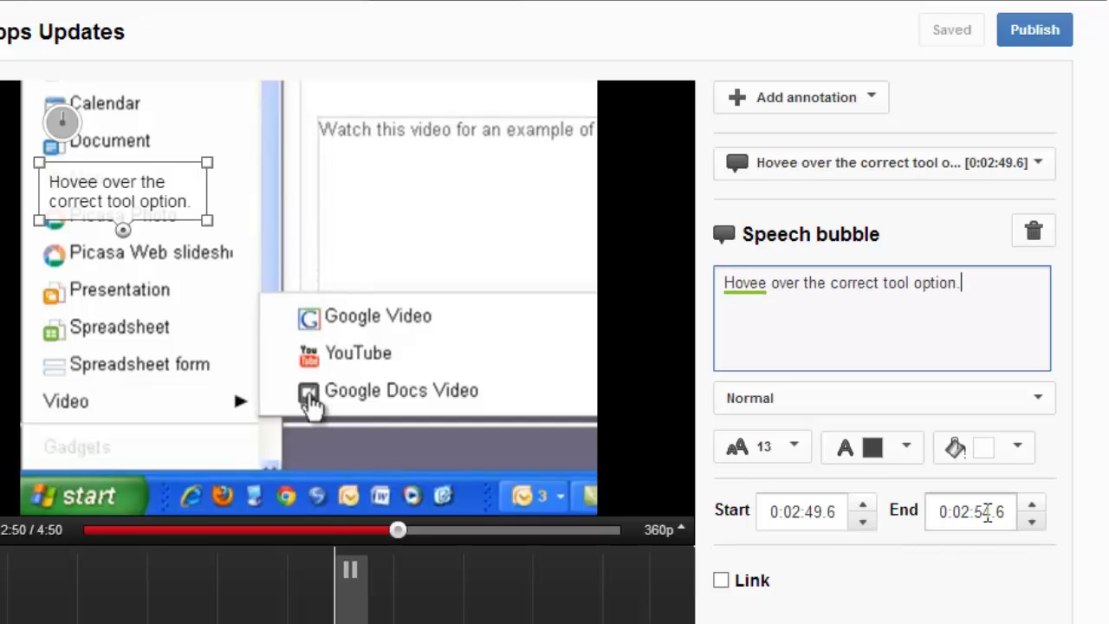
{"action": "double_click", "coordinate": [988, 512]}
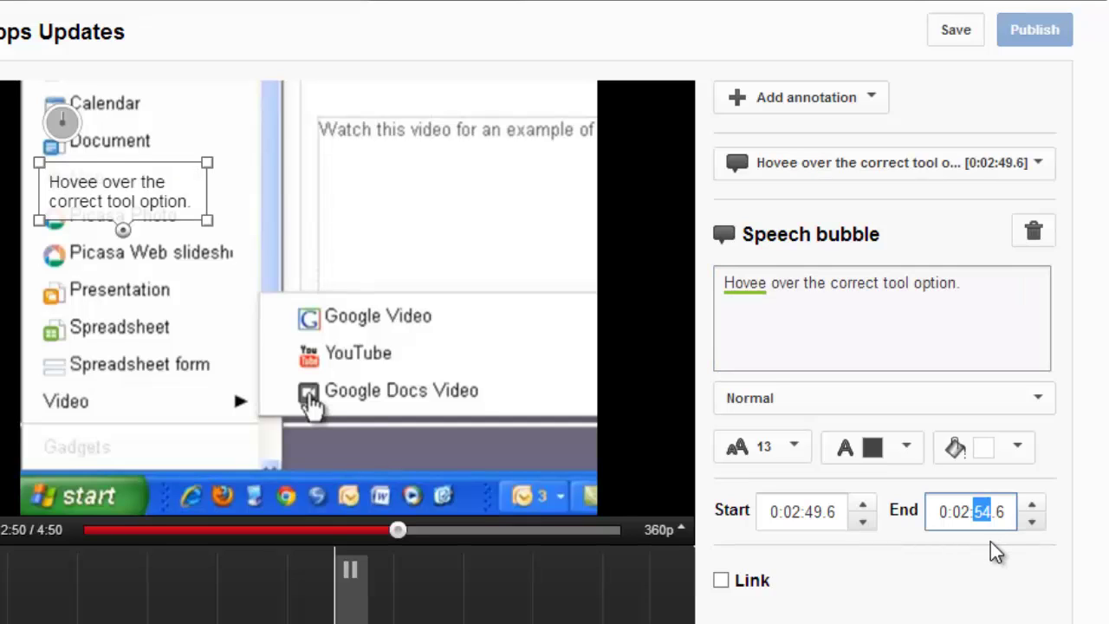
{"action": "type", "text": "64"}
Place the yellow-filled speech bubble beside the Calendar and Document entries, correct its first word to "Hover", and save the annotations
{"action": "mouse_move", "coordinate": [80, 198]}
{"action": "left_mouse_down"}
{"action": "mouse_move", "coordinate": [364, 173]}
{"action": "mouse_move", "coordinate": [378, 141]}
{"action": "mouse_move", "coordinate": [298, 173]}
{"action": "left_mouse_up"}
{"action": "key", "text": "BackSpace"}
{"action": "type", "text": "r"}
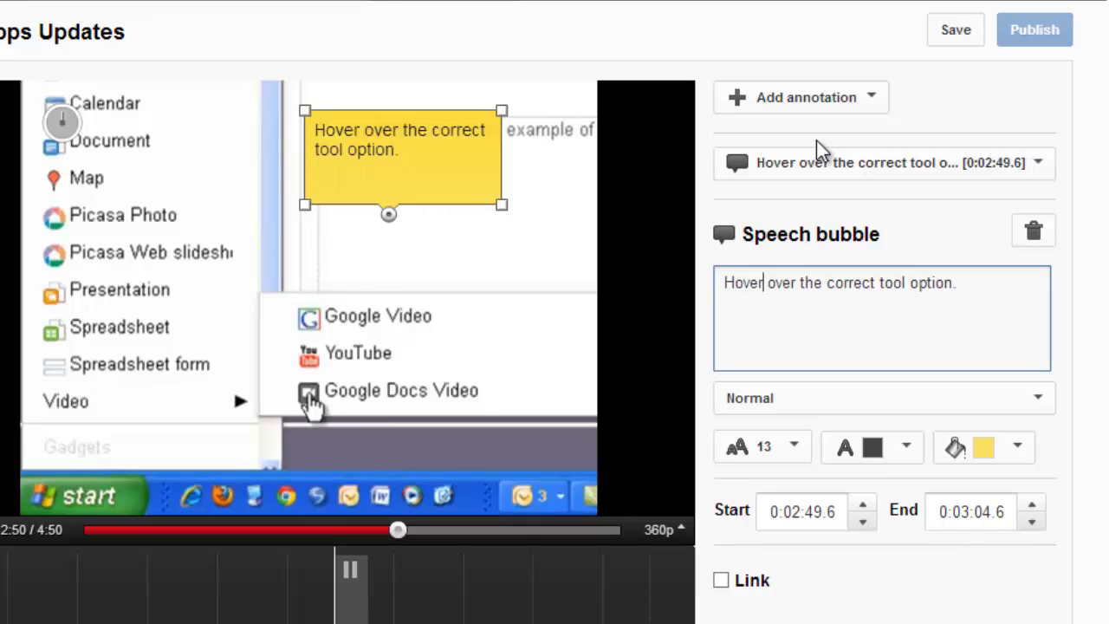
{"action": "left_click", "coordinate": [967, 39]}
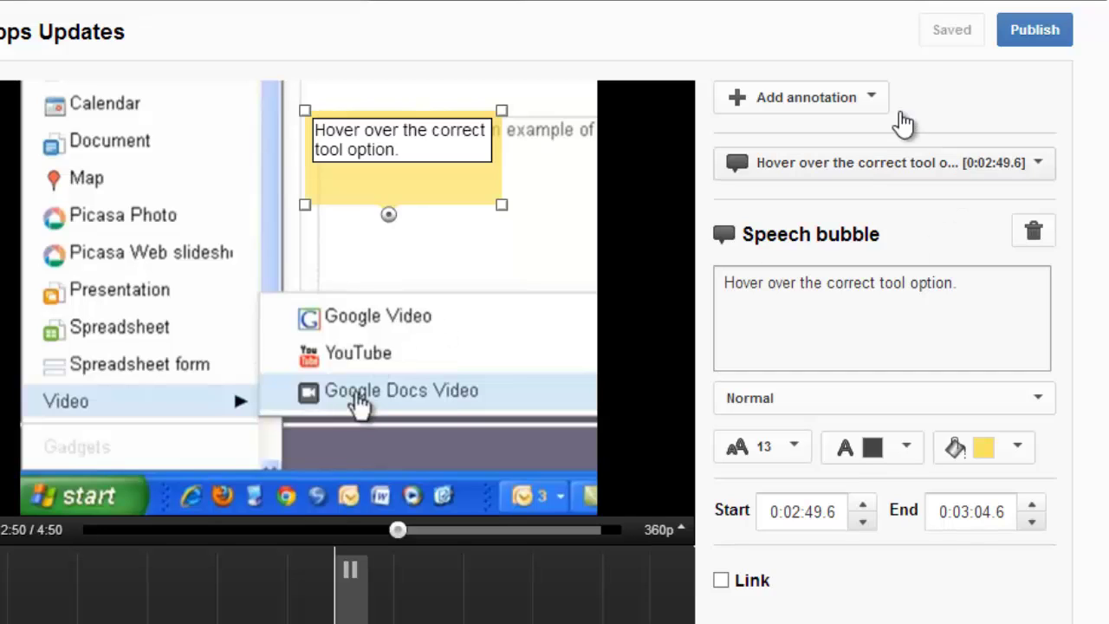
Add a label annotation at 0:02:49.8 and place its frame over the YouTube option in the video submenu
{"action": "left_click", "coordinate": [810, 102]}
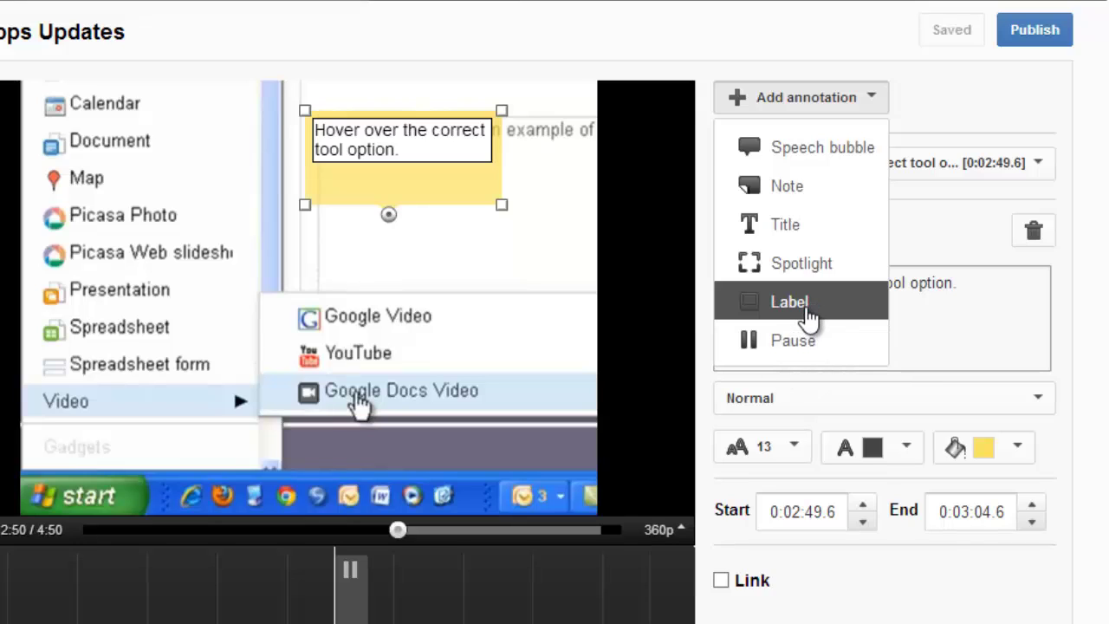
{"action": "left_click", "coordinate": [741, 310]}
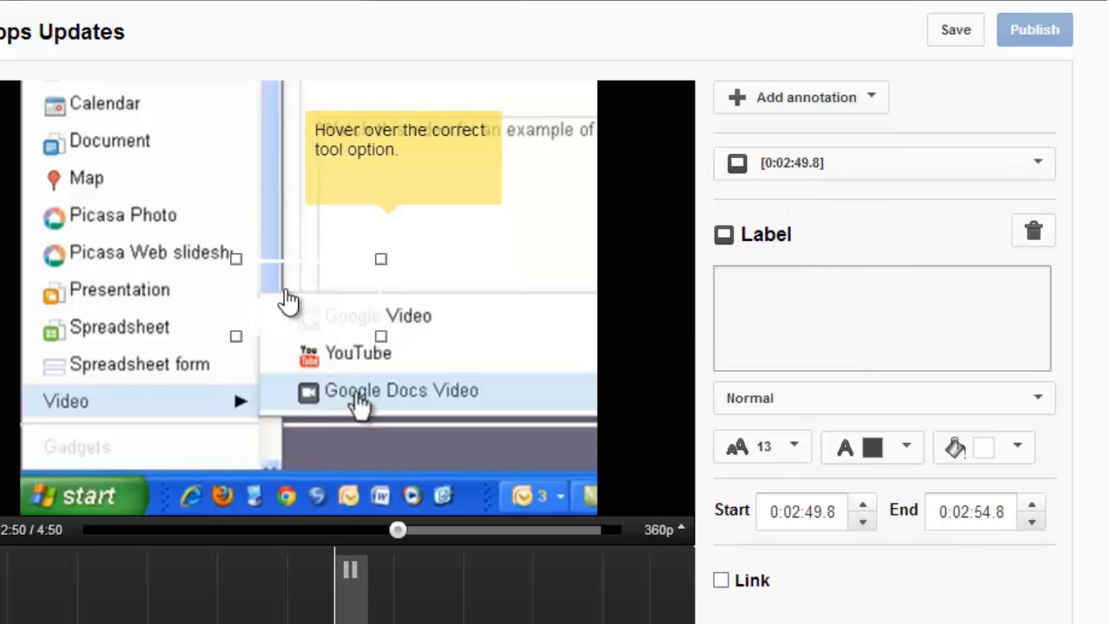
{"action": "left_click_drag", "start_coordinate": [237, 264], "coordinate": [177, 347]}
{"action": "left_click_drag", "start_coordinate": [299, 349], "coordinate": [460, 320]}
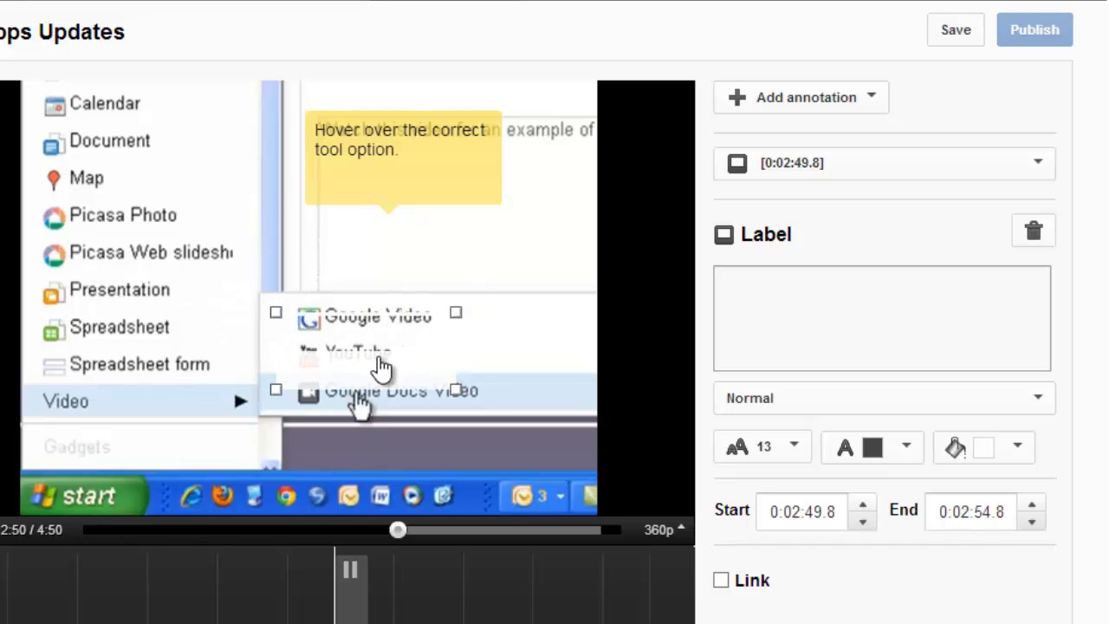
{"action": "left_click_drag", "start_coordinate": [381, 360], "coordinate": [390, 358]}
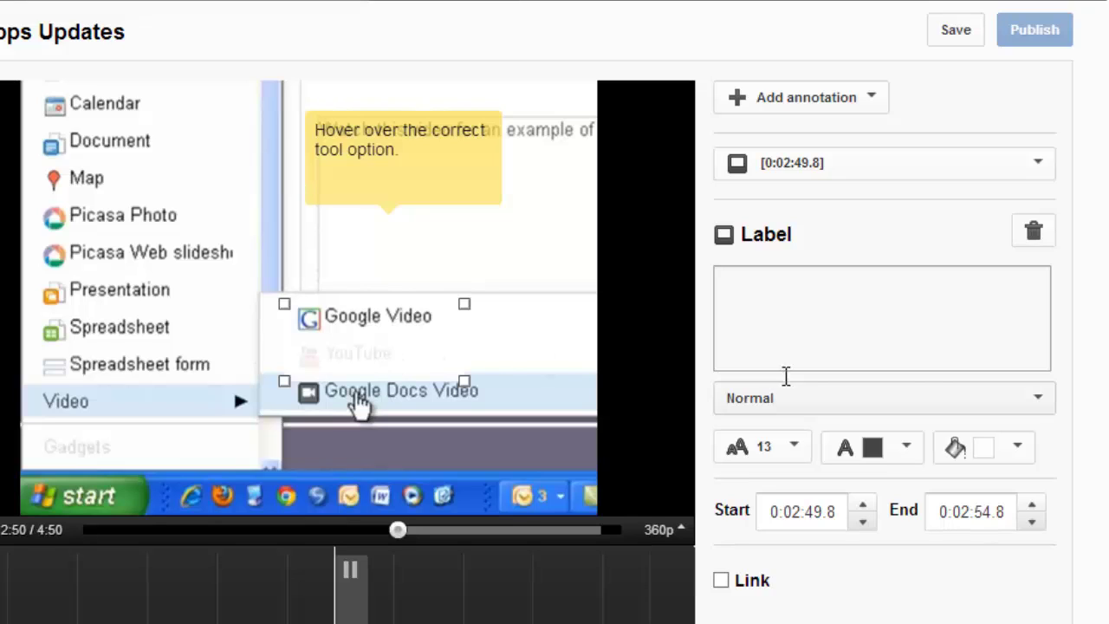
Enter "YOU'RE CORRECT! - It's YouTube" as the label text, adjust its position slightly, and publish the annotations
{"action": "left_click", "coordinate": [802, 333]}
{"action": "type", "text": "YOU'RE CORRECT! - It's YouTube"}
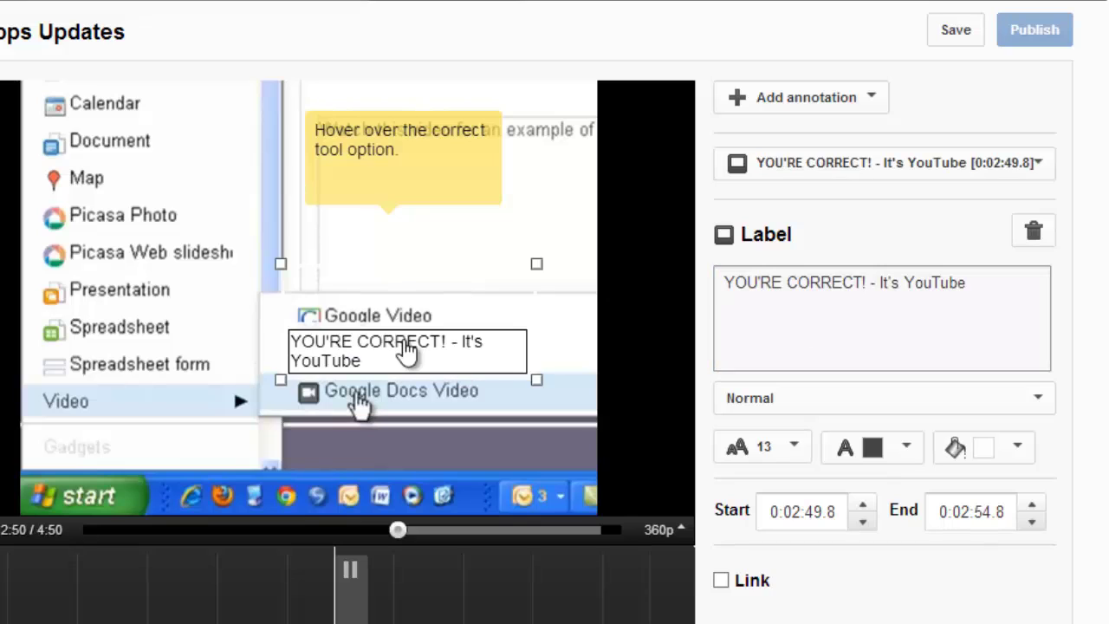
{"action": "left_click_drag", "start_coordinate": [407, 351], "coordinate": [409, 353]}
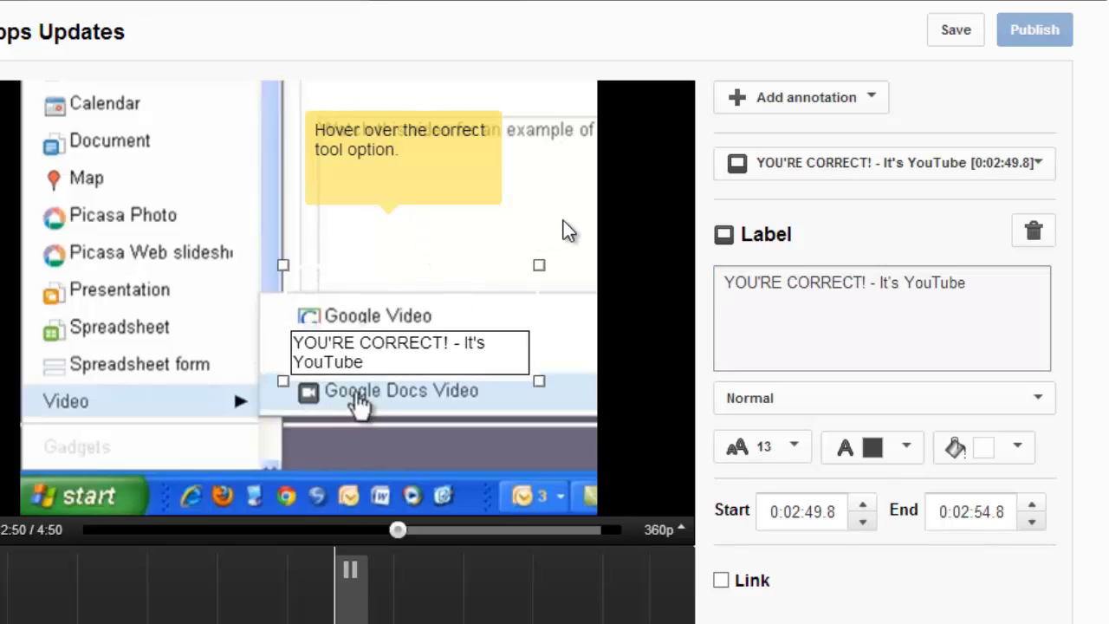
{"action": "left_click", "coordinate": [1040, 31]}
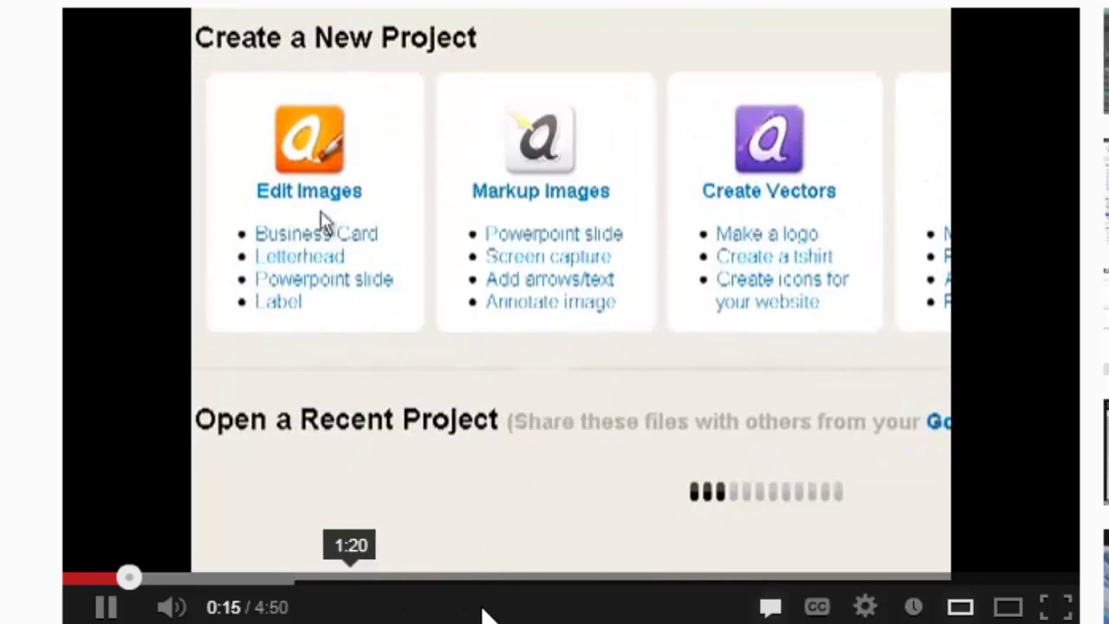
Play back the published video to check the Blogger note at 1:41 and the speech bubble and label around 2:49
{"action": "left_click_drag", "start_coordinate": [441, 577], "coordinate": [421, 577]}
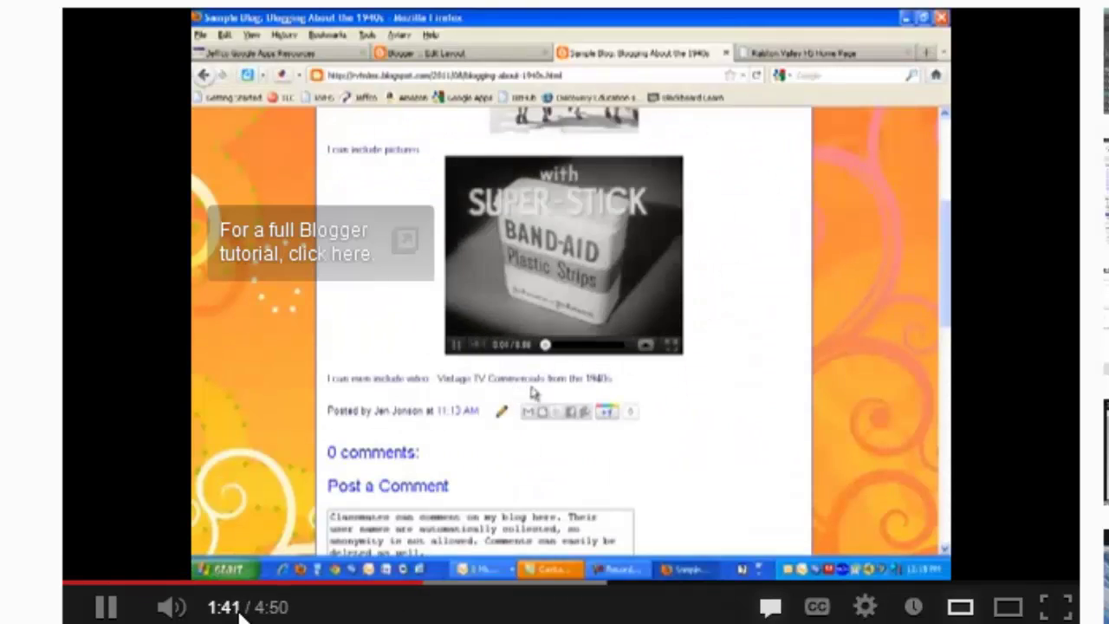
{"action": "left_click", "coordinate": [108, 606]}
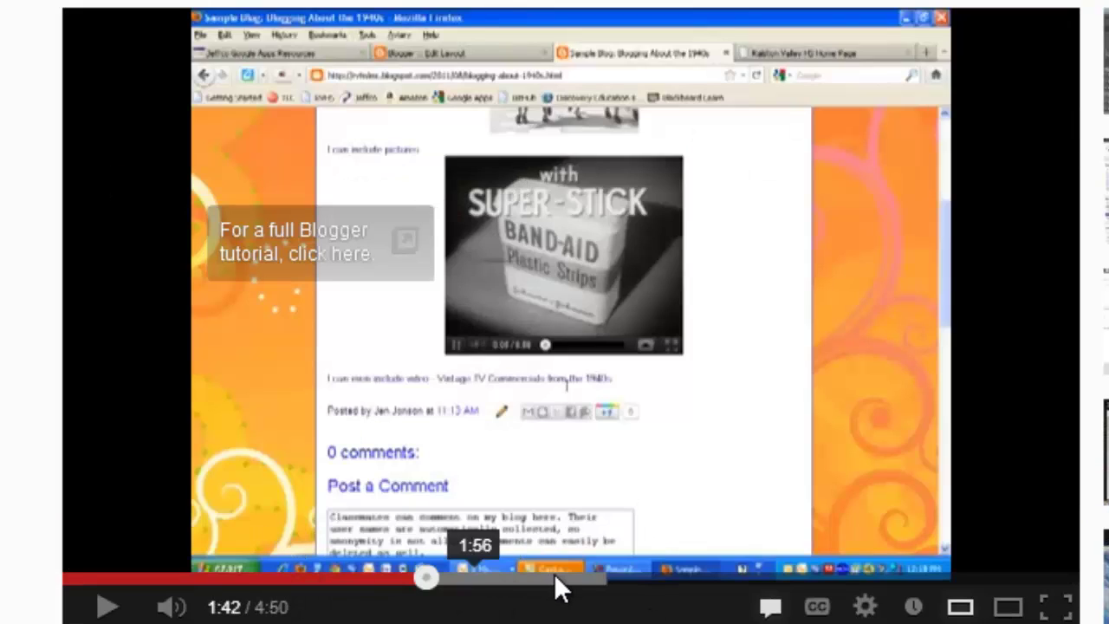
{"action": "left_click", "coordinate": [606, 578]}
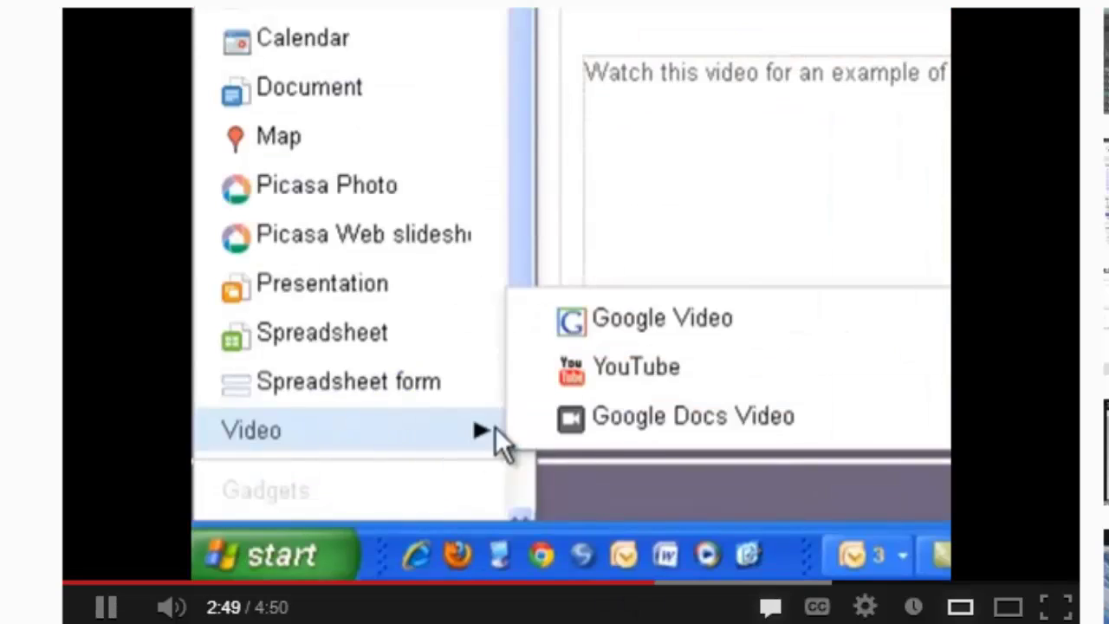
{"action": "key", "text": "space"}
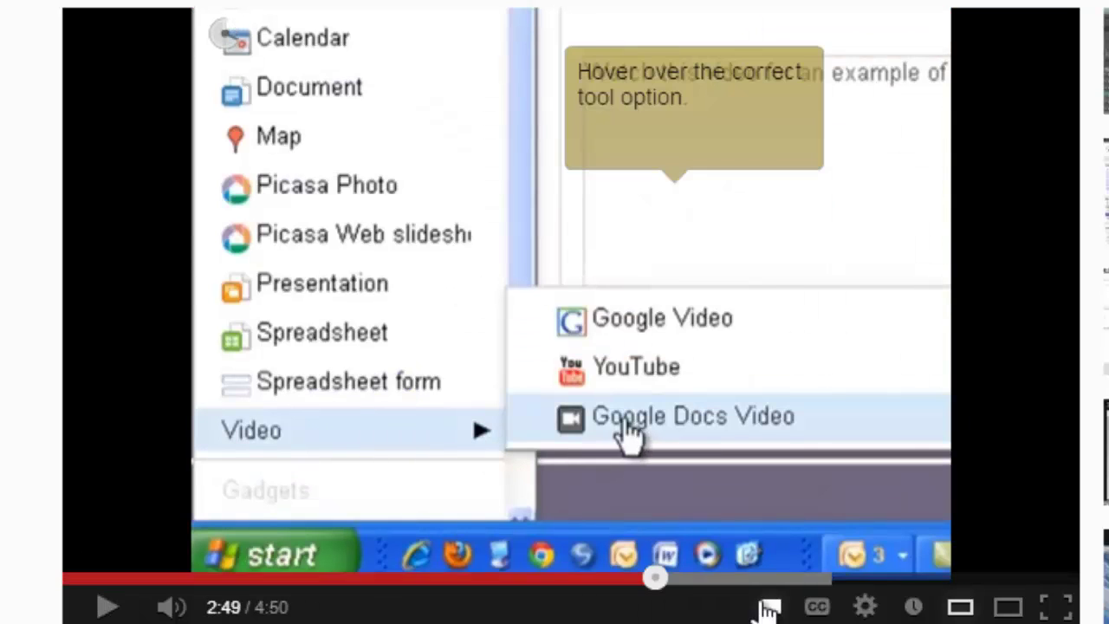
{"action": "mouse_move", "coordinate": [716, 135]}
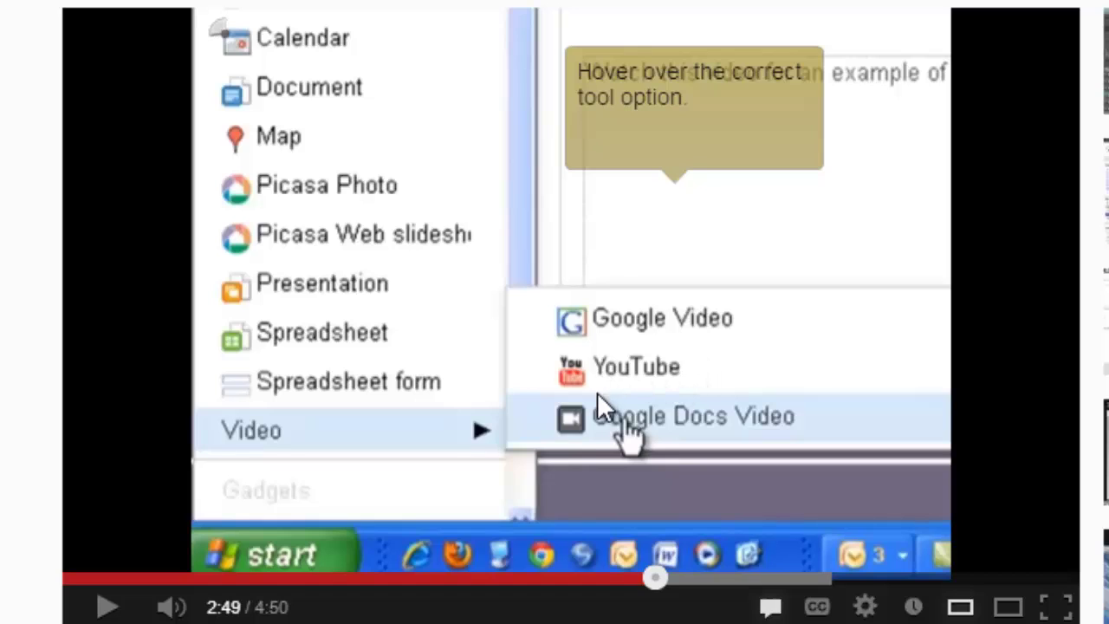
{"action": "left_click", "coordinate": [660, 372]}
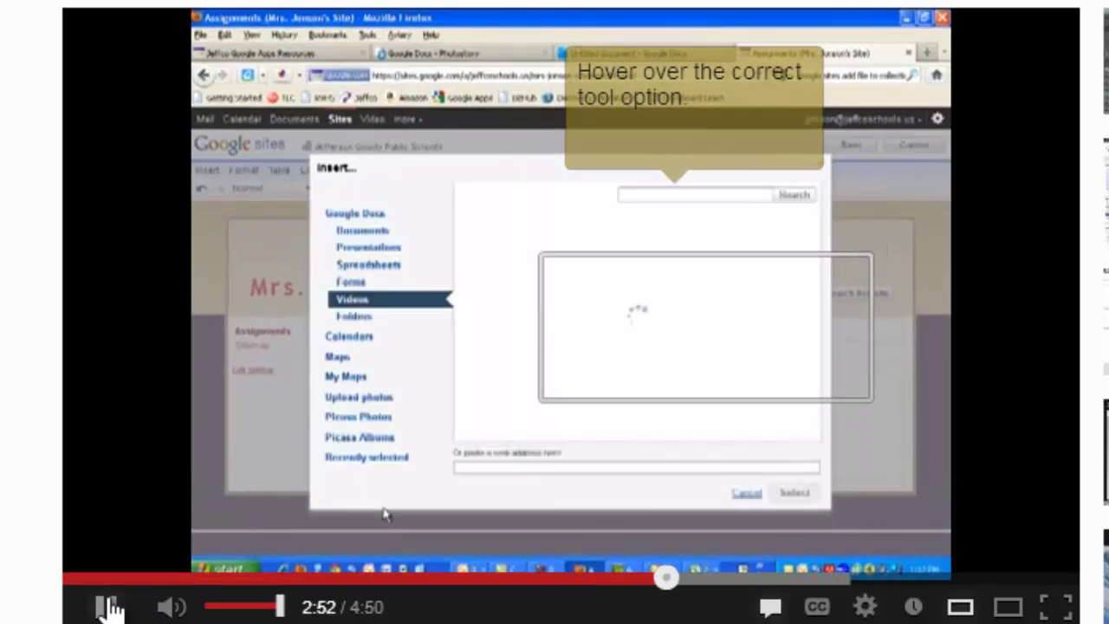
{"action": "left_click", "coordinate": [110, 609]}
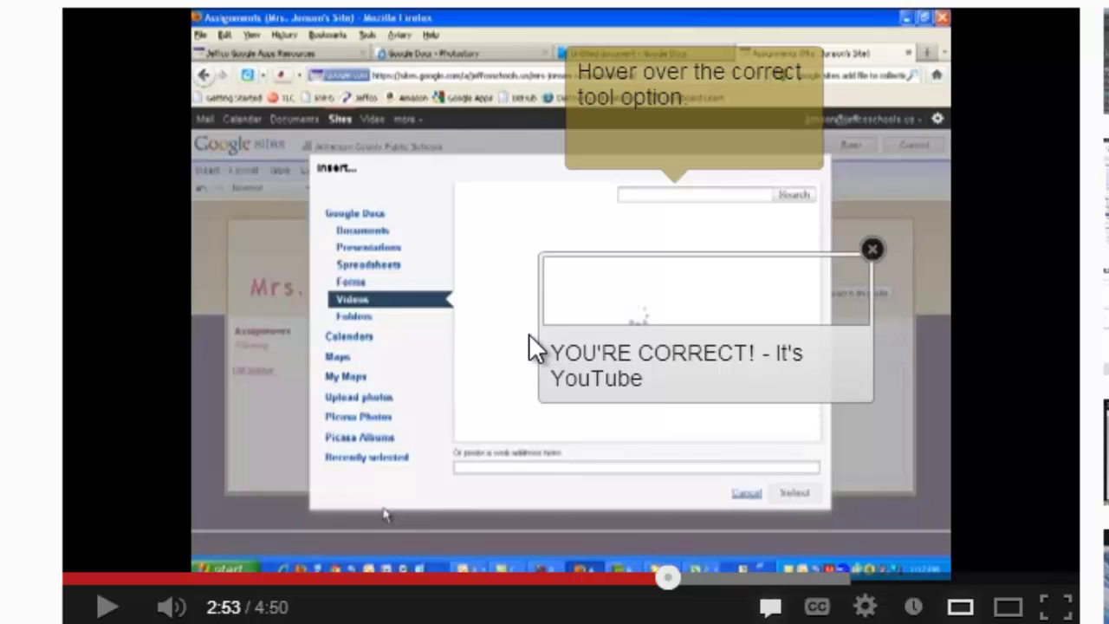
{"action": "mouse_move", "coordinate": [624, 354]}
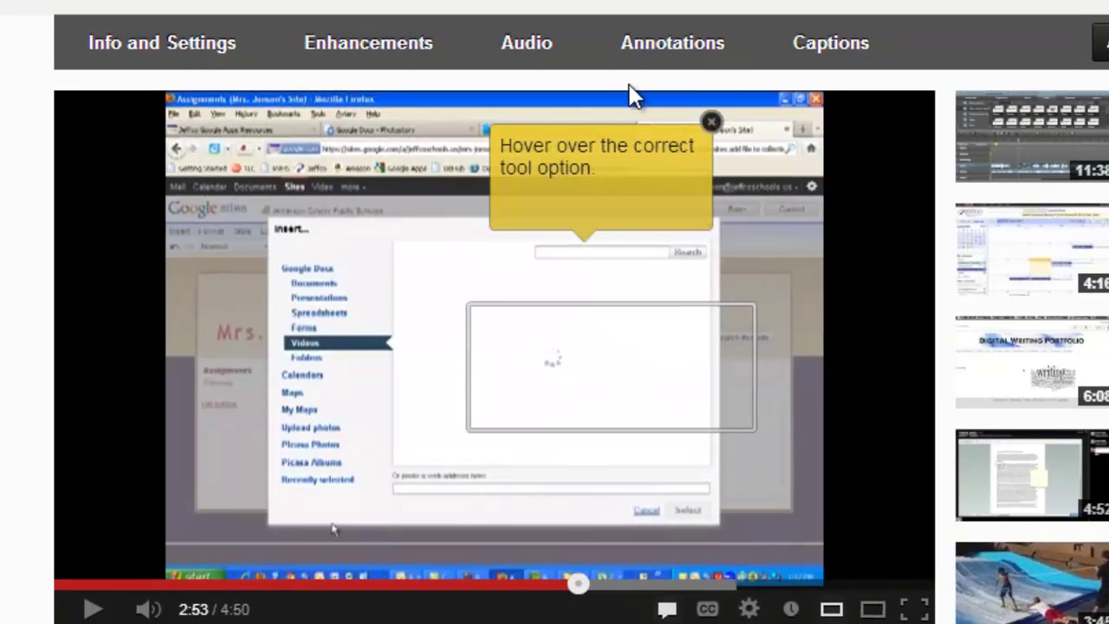
Reopen the "YOU'RE CORRECT! - It's YouTube" label in the annotation editor, set its end to 0:02:54.6, and publish the saved change
{"action": "left_click", "coordinate": [673, 51]}
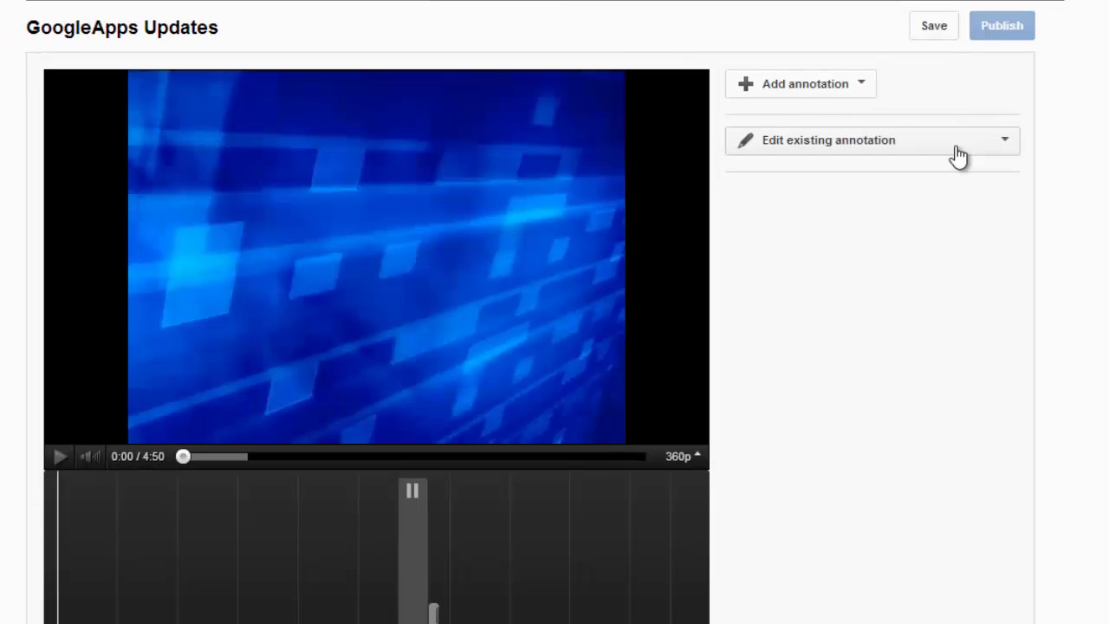
{"action": "left_click", "coordinate": [956, 148]}
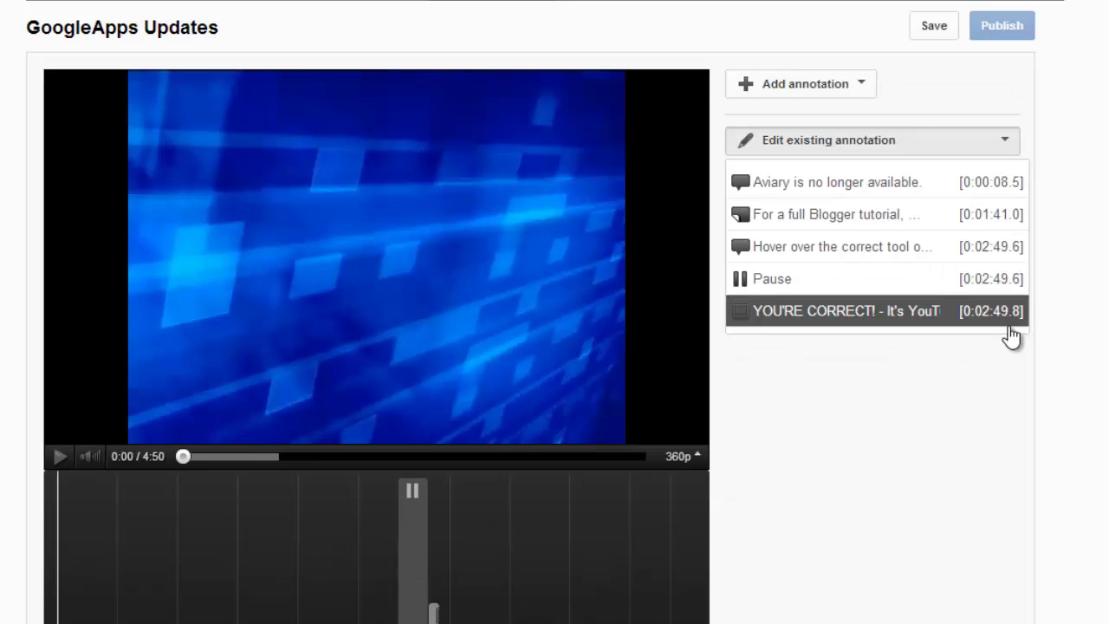
{"action": "left_click", "coordinate": [923, 315]}
{"action": "double_click", "coordinate": [971, 440]}
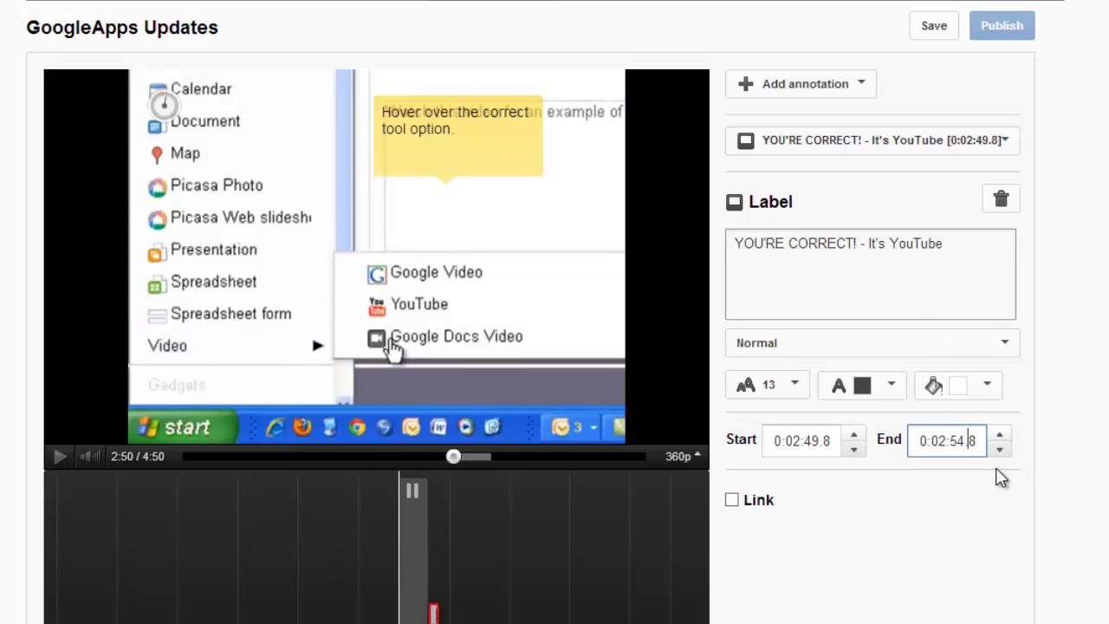
{"action": "key", "text": "Down"}
{"action": "key", "text": "Down"}
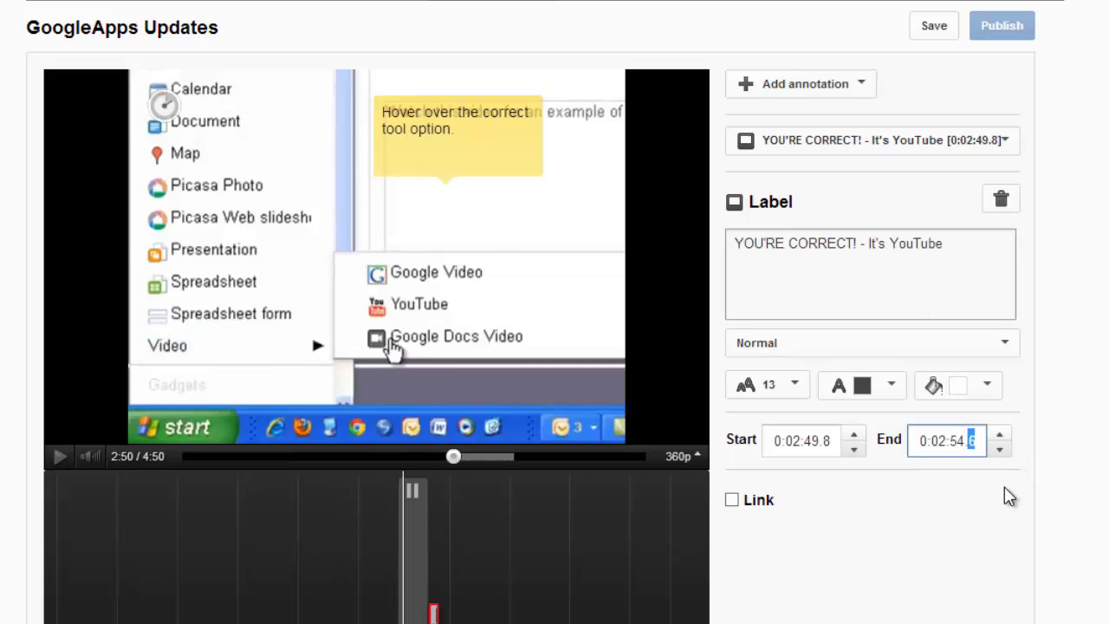
{"action": "left_click", "coordinate": [934, 30]}
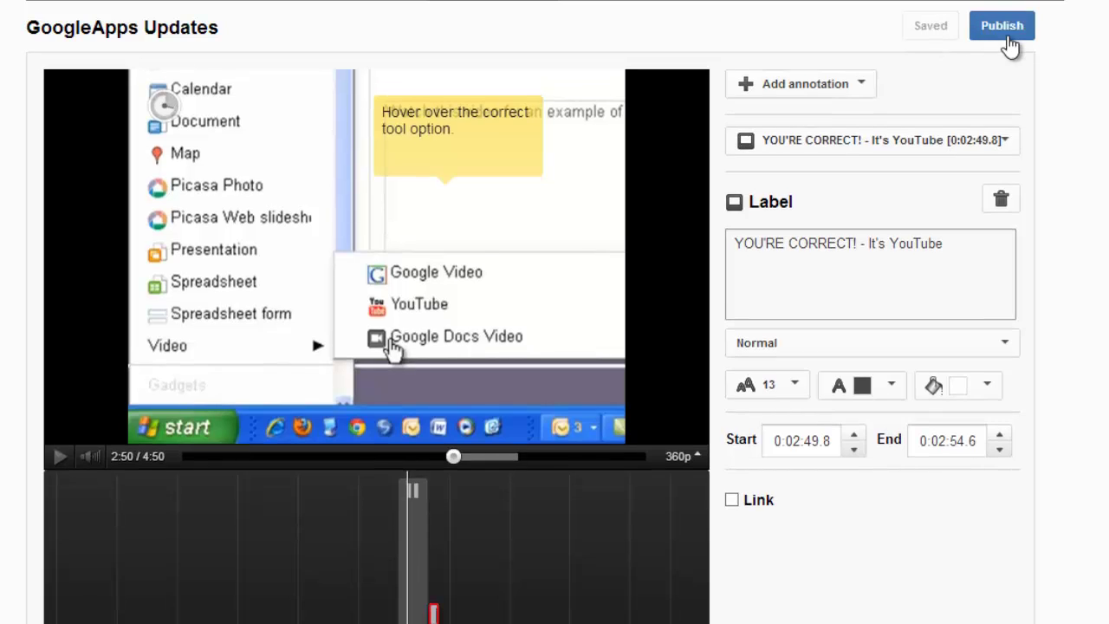
{"action": "left_click", "coordinate": [1009, 35]}
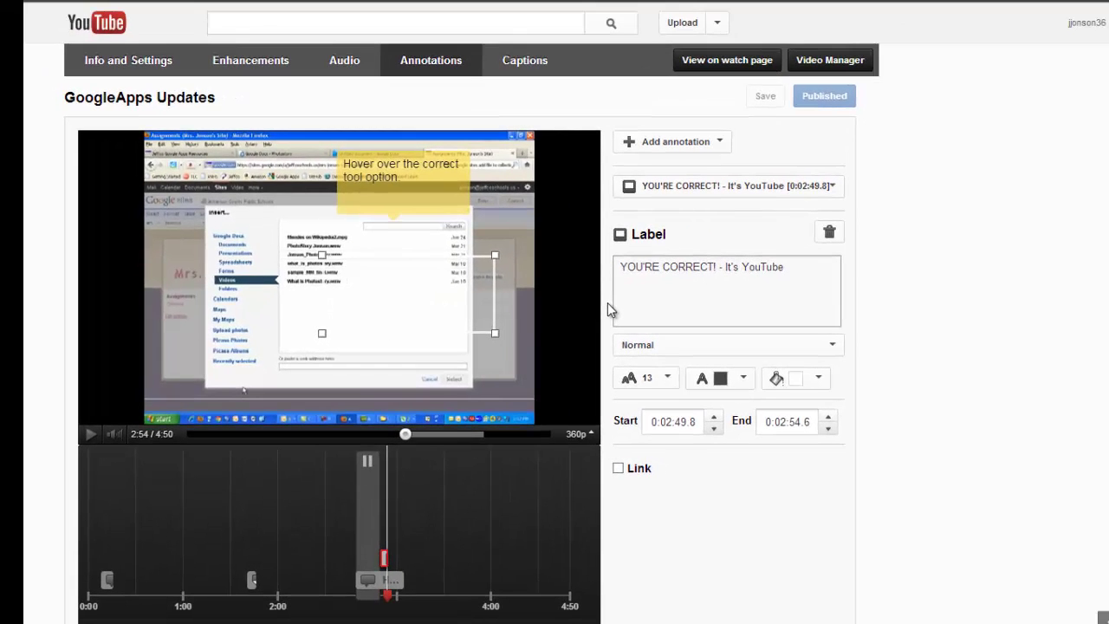